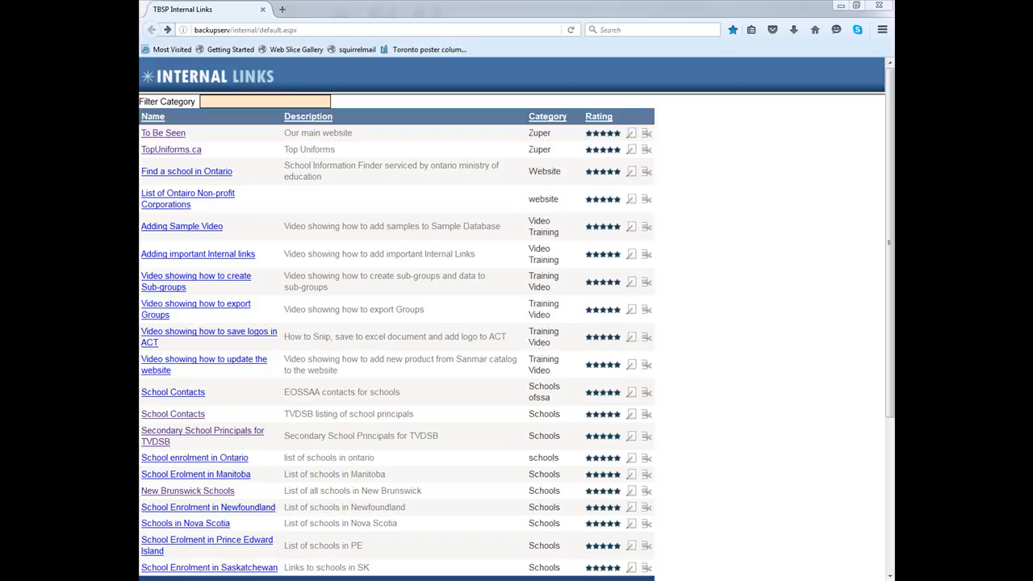
# Open the TBSP Site Management admin page at tobeseen.ca/siteAdmin
pyautogui.moveTo(301, 580)
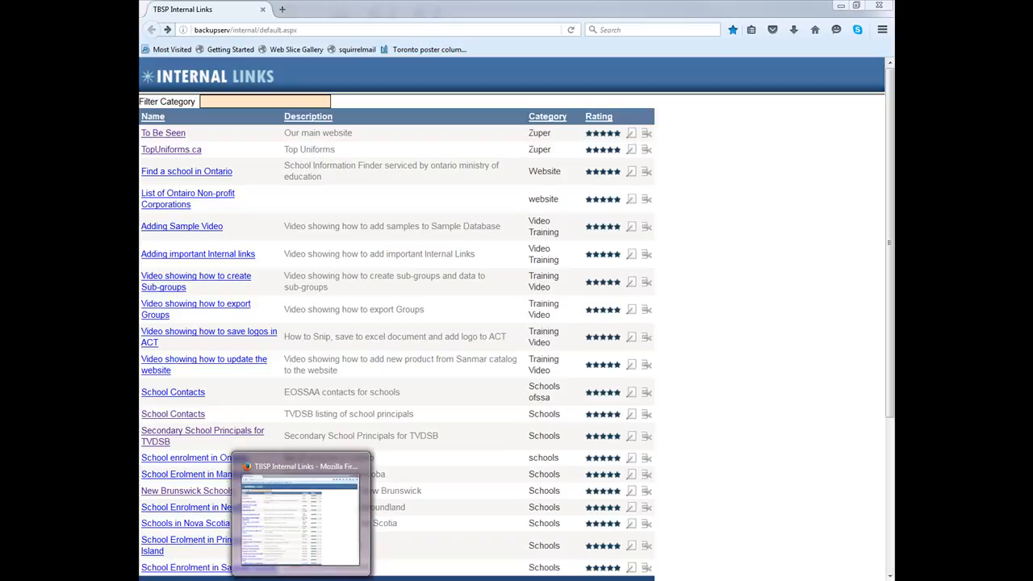
pyautogui.click(212, 30)
pyautogui.write('sitea')
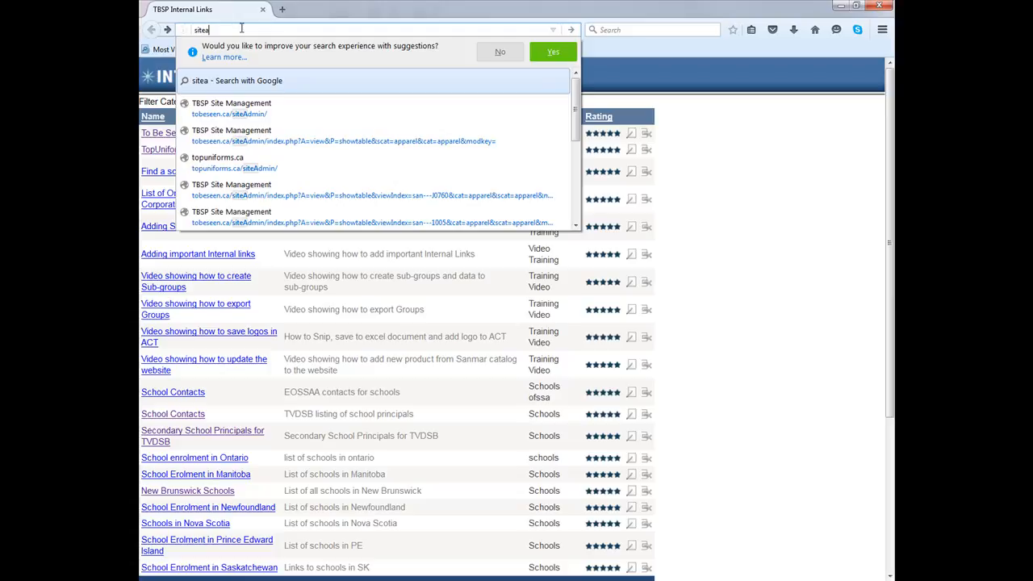
pyautogui.click(290, 117)
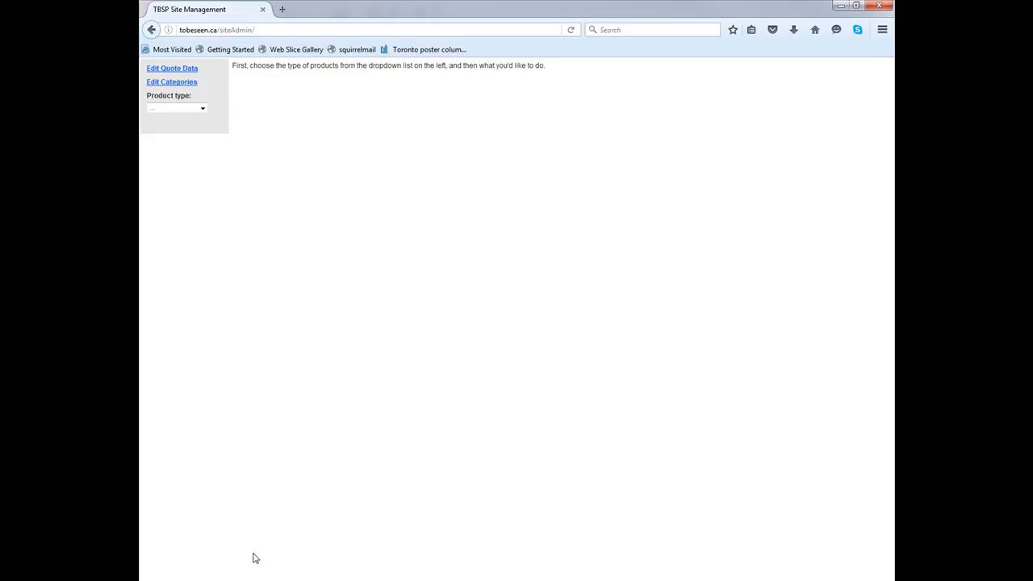
# Switch to the other browser and go to sanmarcanada.com
pyautogui.moveTo(301, 579)
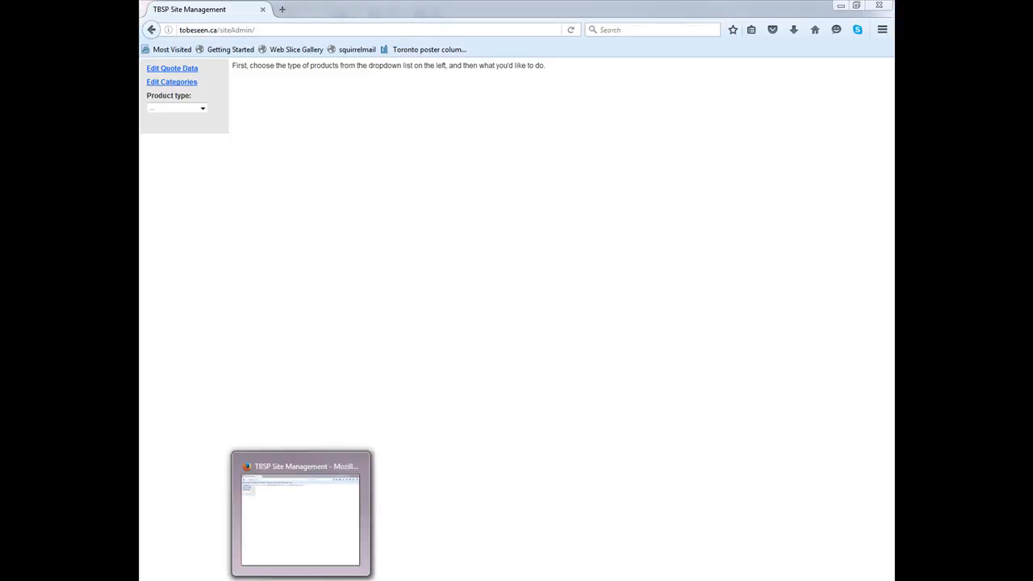
pyautogui.moveTo(139, 7); pyautogui.dragTo(618, 27)
pyautogui.doubleClick(618, 27)
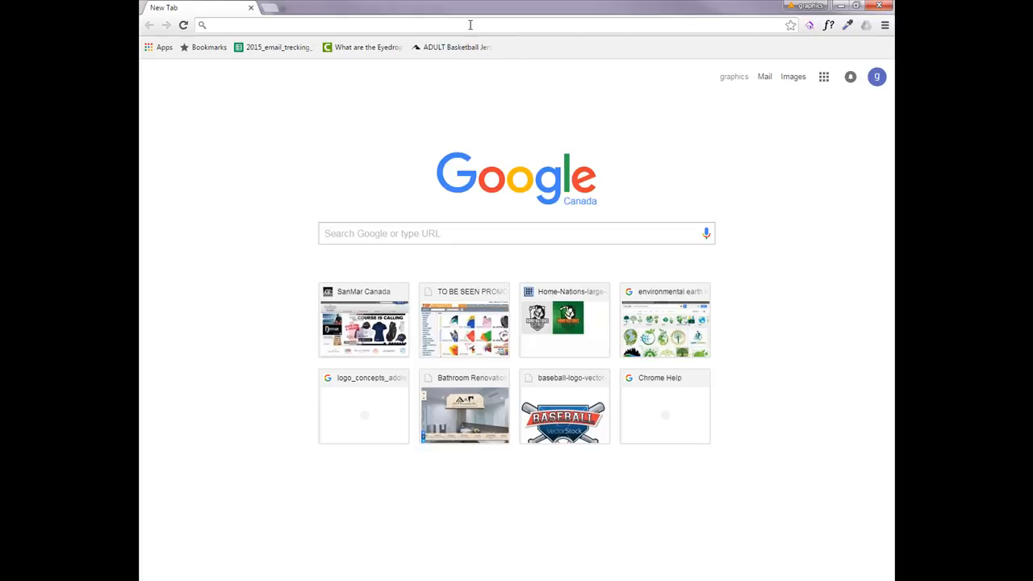
pyautogui.write('san')
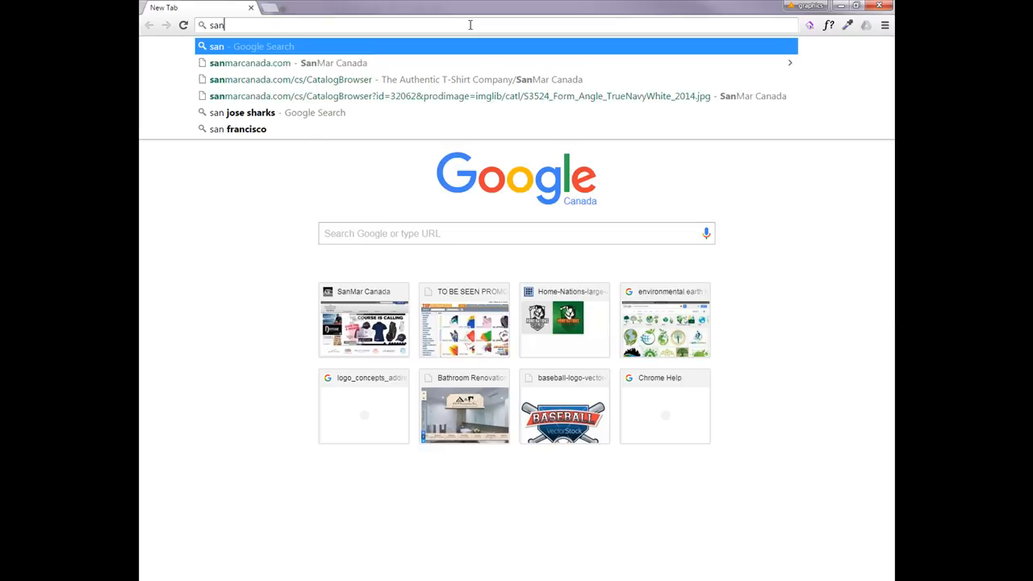
pyautogui.write('mar')
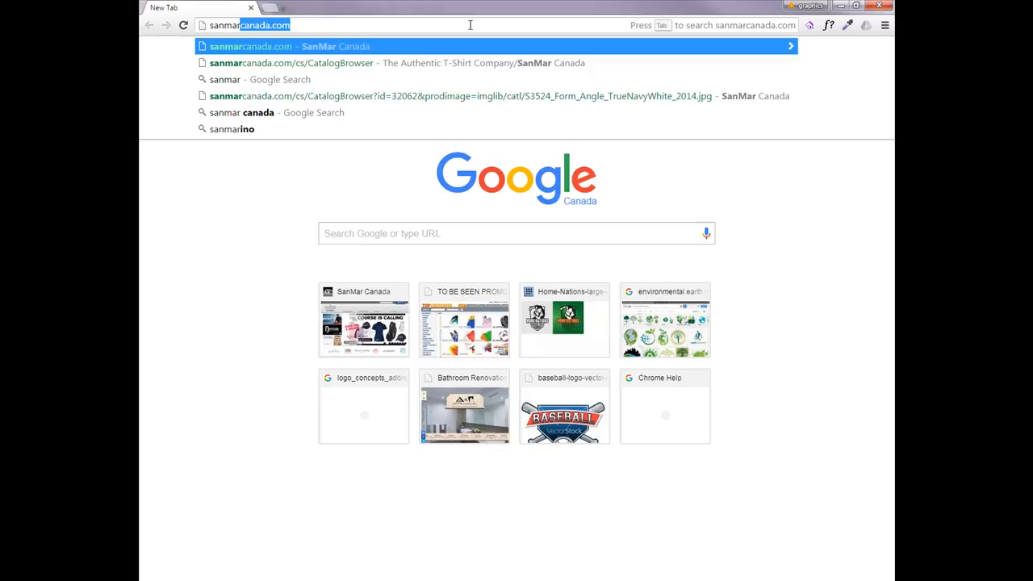
pyautogui.press('Return')
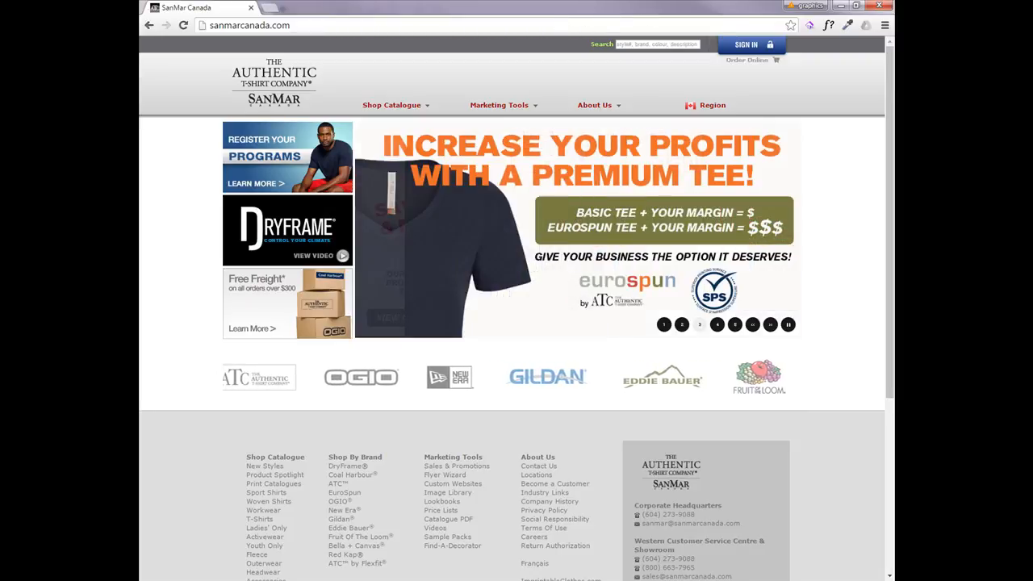
# Open the SanMar sign-in page and put the cursor in the customer number field
pyautogui.click(737, 43)
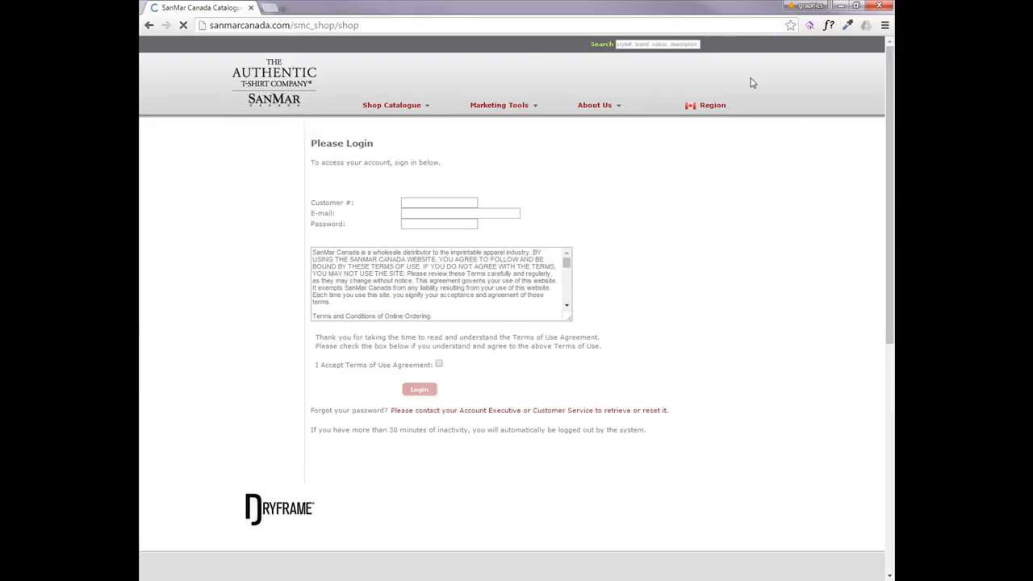
pyautogui.click(426, 213)
pyautogui.click(420, 227)
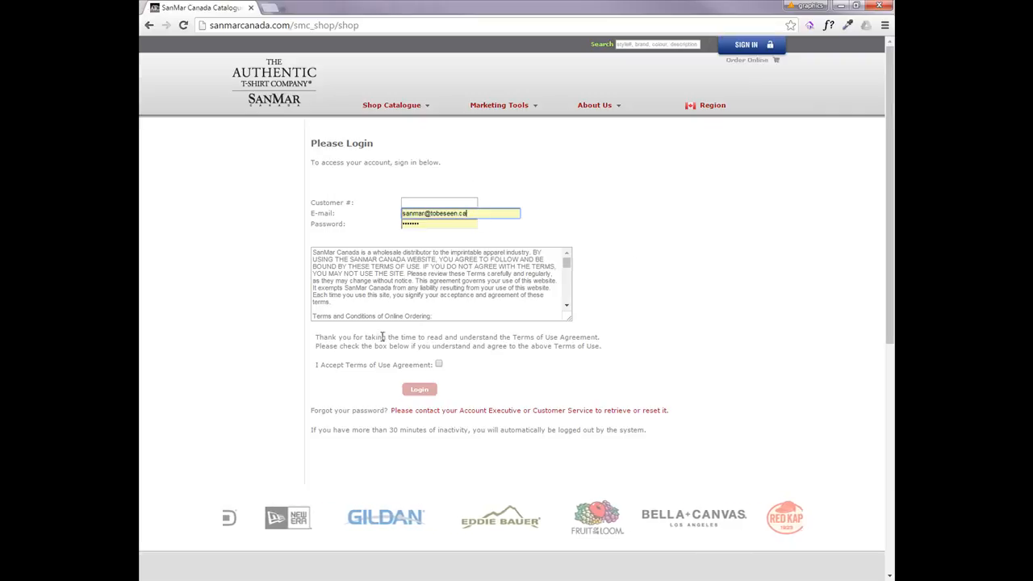
pyautogui.click(429, 372)
pyautogui.click(457, 203)
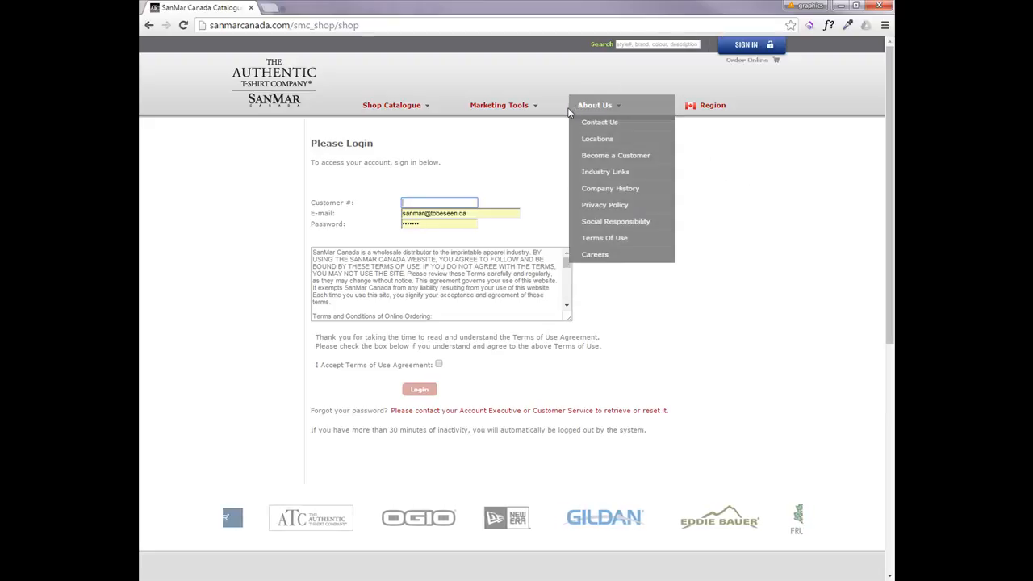
pyautogui.moveTo(460, 131)
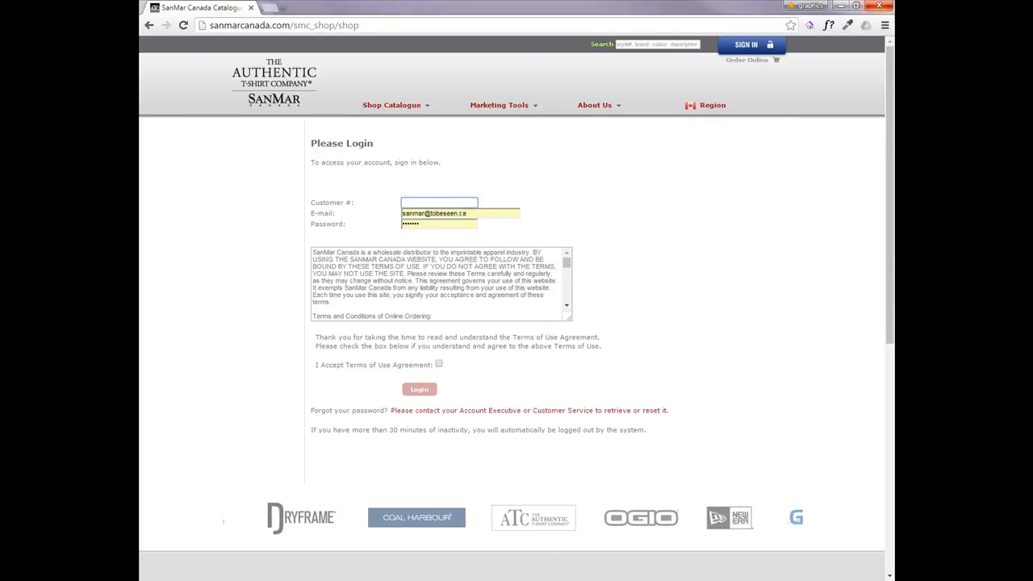
# Switch to the 2016 Net Price List PDF and scroll through its product pages
pyautogui.moveTo(893, 38); pyautogui.dragTo(608, 43)
pyautogui.moveTo(716, 44); pyautogui.dragTo(487, 44)
pyautogui.doubleClick(487, 45)
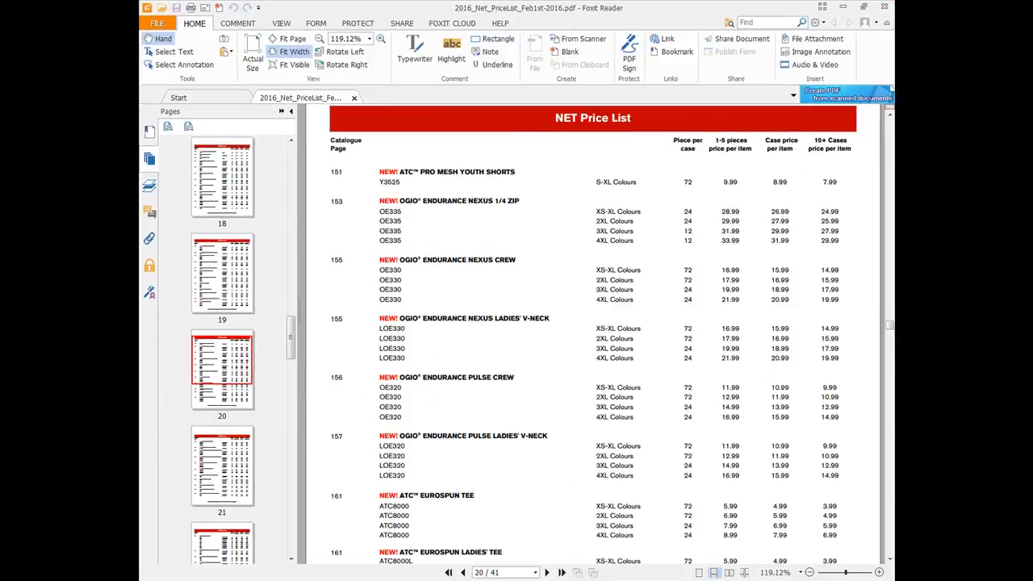
pyautogui.moveTo(889, 325); pyautogui.dragTo(890, 106)
pyautogui.scroll(-10, 710, 242)
pyautogui.scroll(-20, 727, 246)
pyautogui.scroll(-20, 738, 249)
pyautogui.scroll(-4, 738, 257)
pyautogui.moveTo(889, 180); pyautogui.dragTo(890, 109)
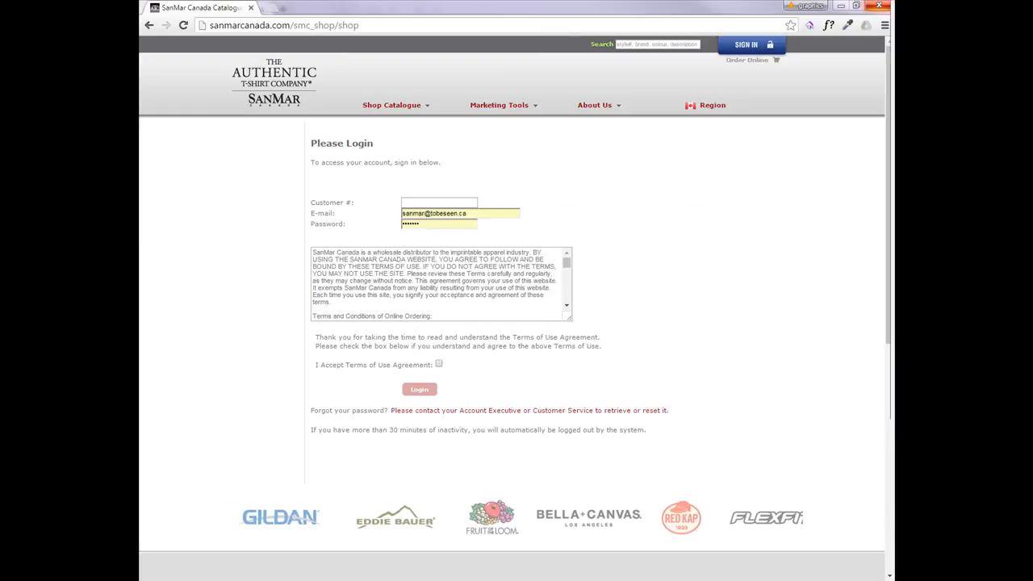
# Return to the site admin page and set the product type to Apparel
pyautogui.click(150, 27)
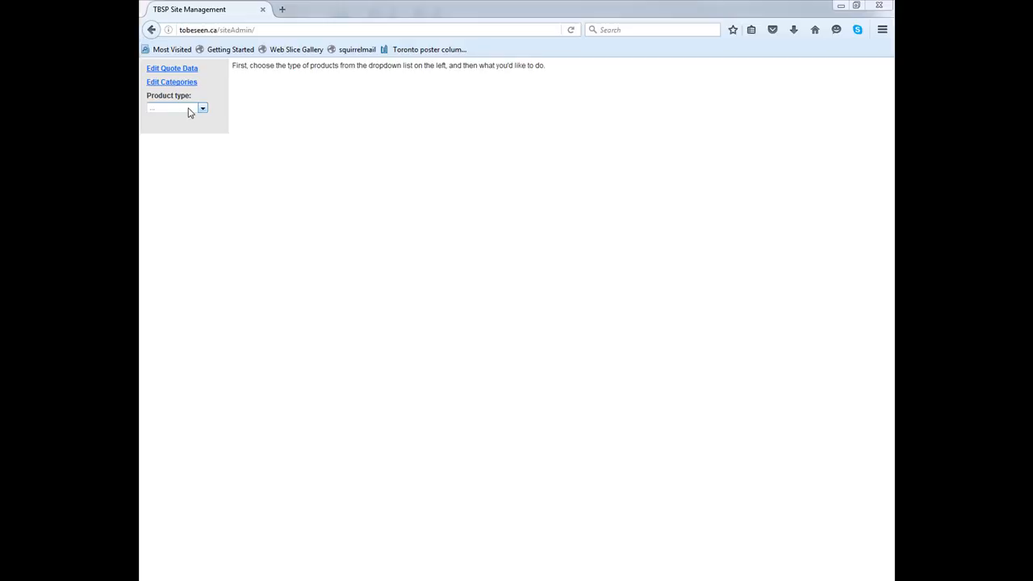
pyautogui.click(203, 110)
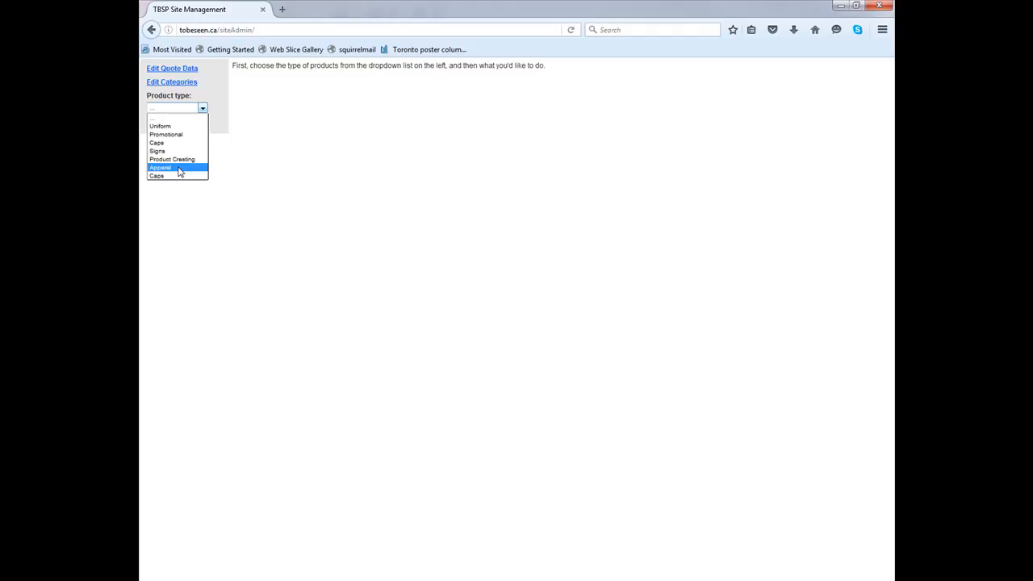
pyautogui.click(178, 171)
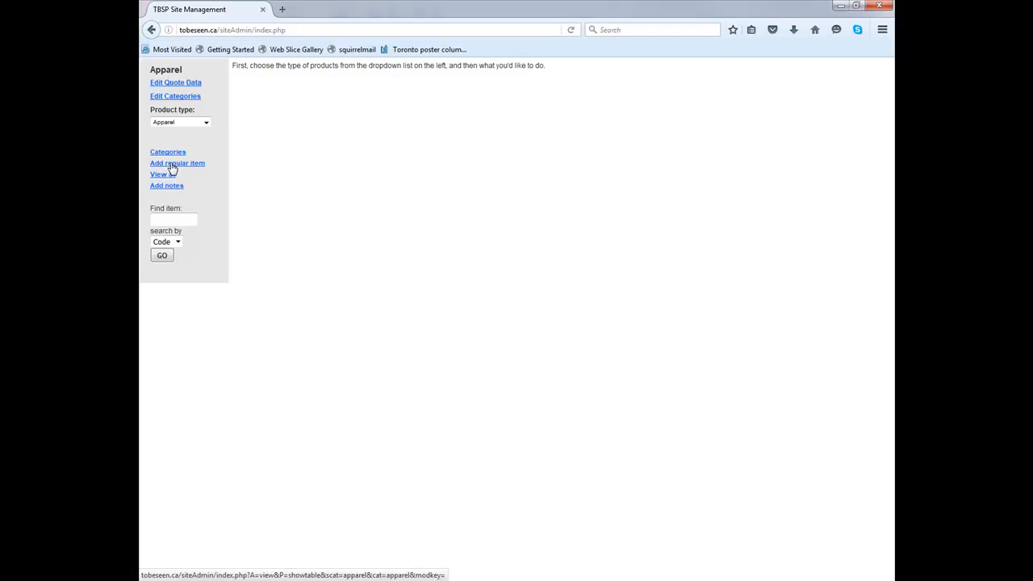
# Search the Apparel items by code for OE330
pyautogui.click(169, 220)
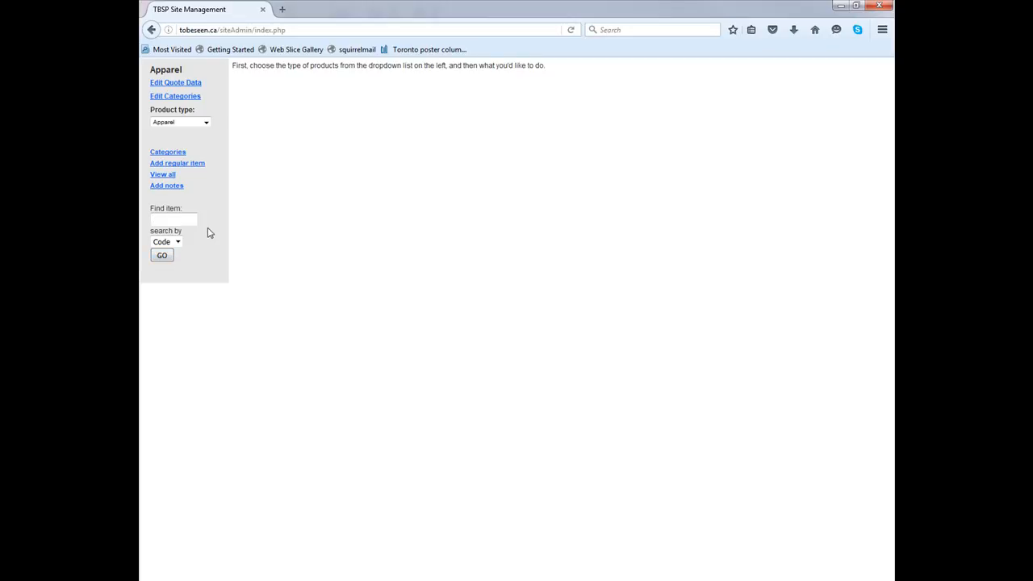
pyautogui.write('O')
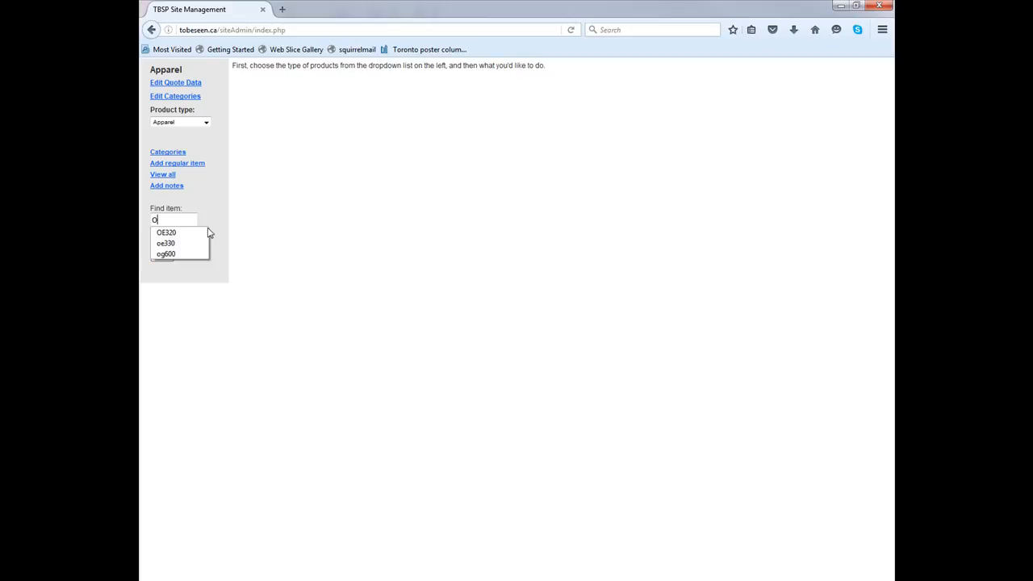
pyautogui.write('E33')
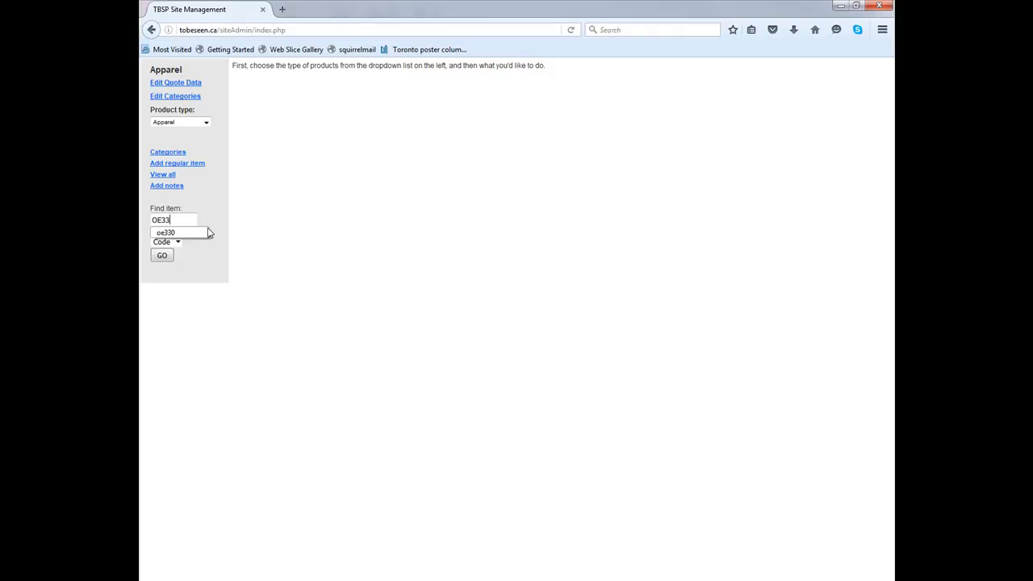
pyautogui.write('0')
pyautogui.press('Return')
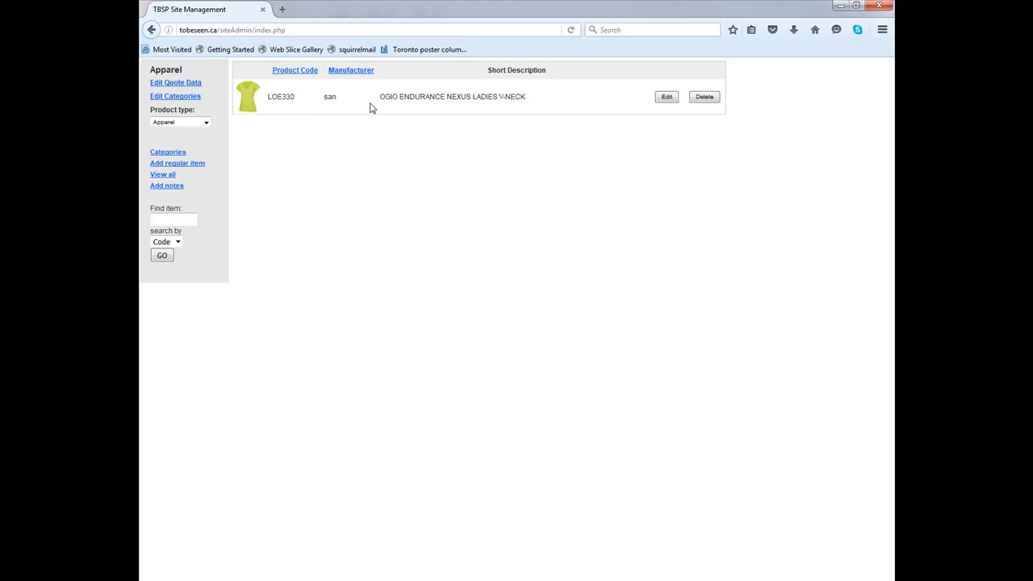
# Open the form for adding a new regular Apparel item
pyautogui.click(170, 172)
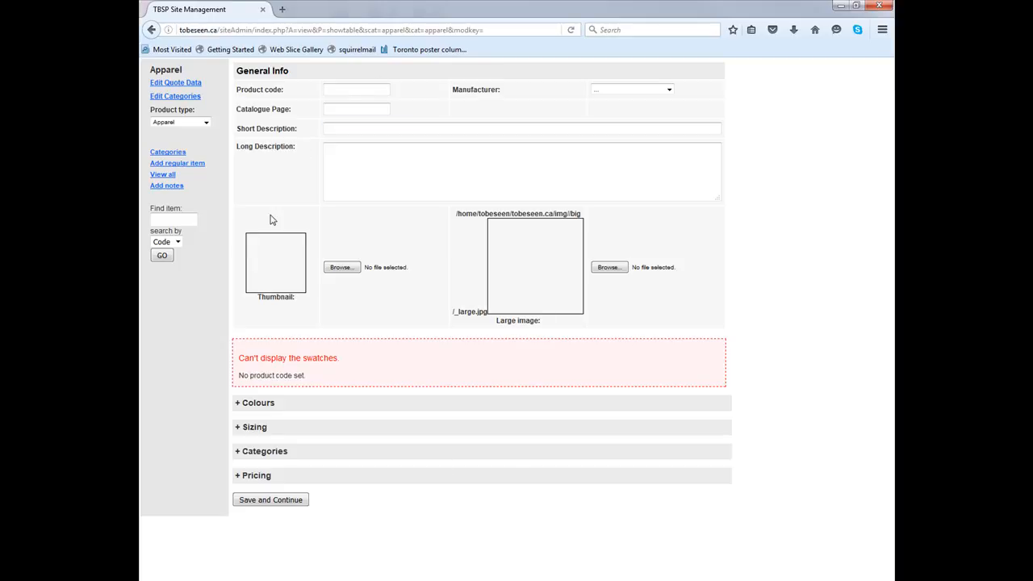
# Open tobeseen.ca in a new tab, search the store for oe330 and open the matching product page
pyautogui.click(282, 10)
pyautogui.write('tobes')
pyautogui.press('Delete')
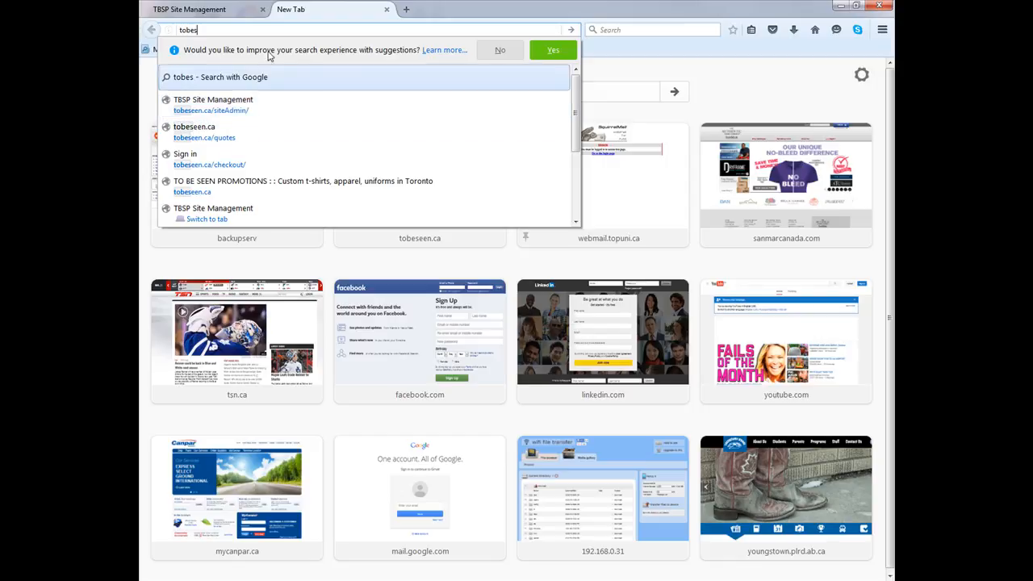
pyautogui.click(266, 186)
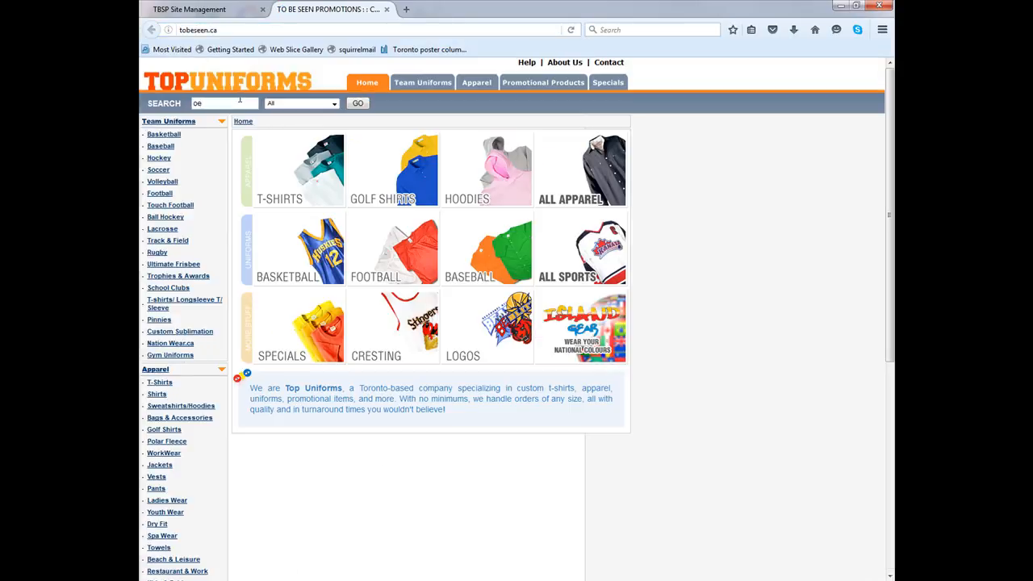
pyautogui.press('Return')
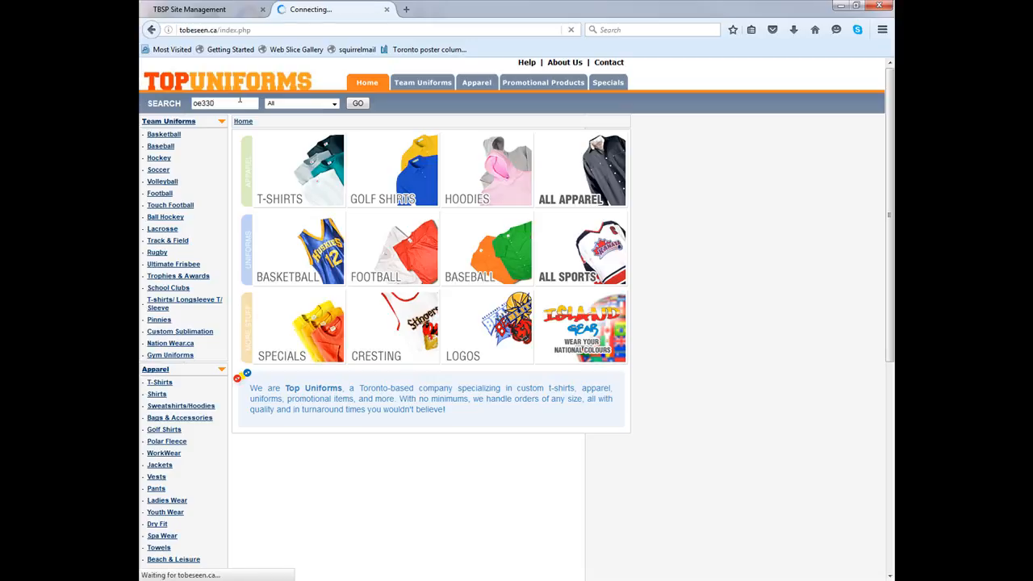
pyautogui.click(194, 9)
pyautogui.click(309, 9)
pyautogui.click(323, 146)
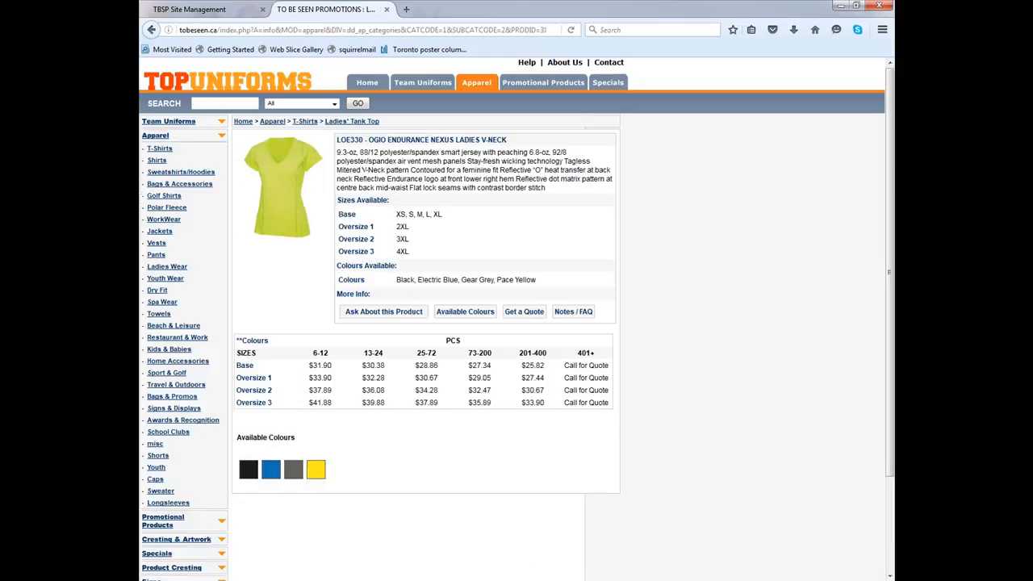
# In the new item form, enter product code OE330 and set the manufacturer to Sanmar Canada
pyautogui.click(183, 11)
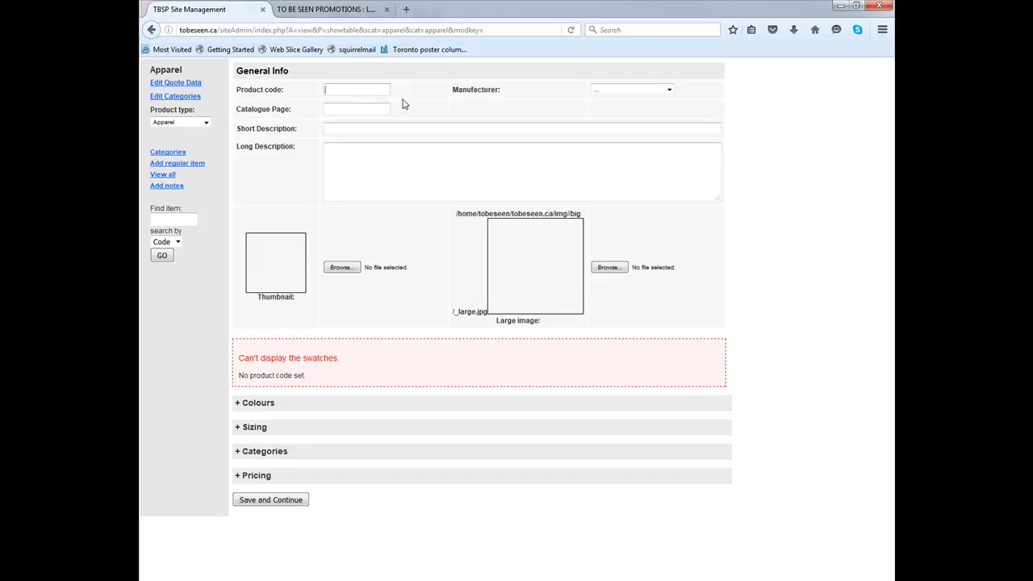
pyautogui.write('OE')
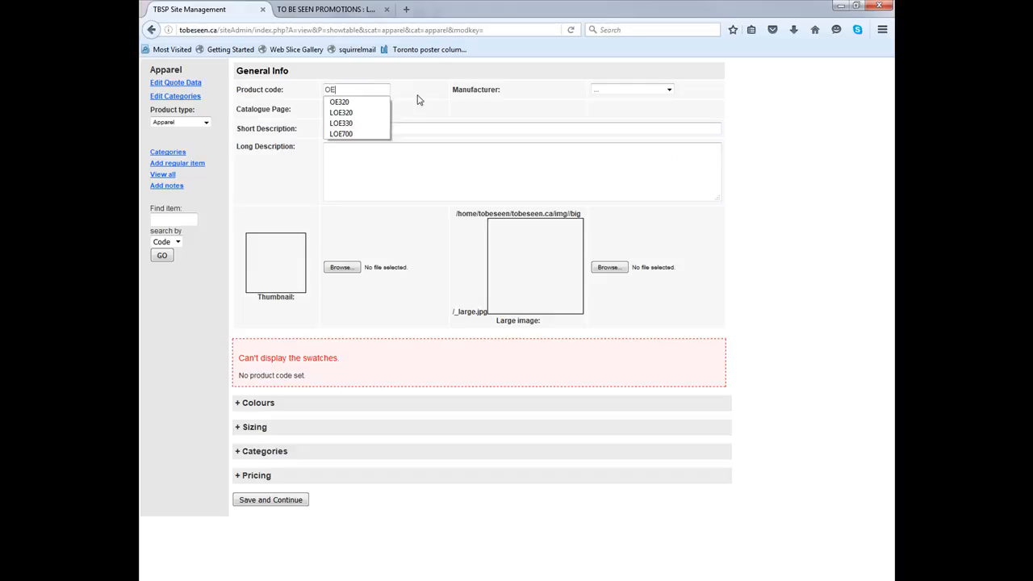
pyautogui.write('330')
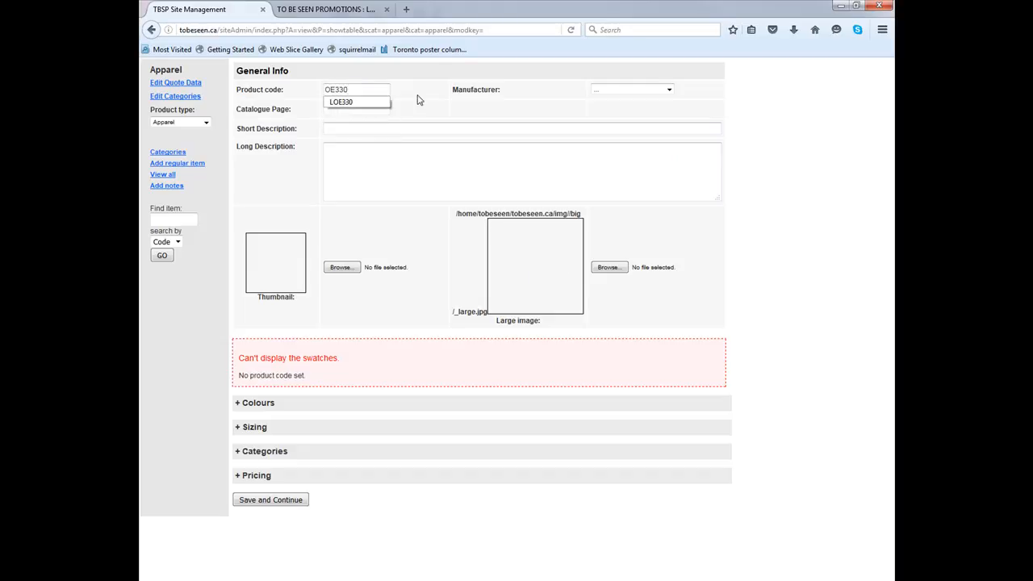
pyautogui.click(635, 90)
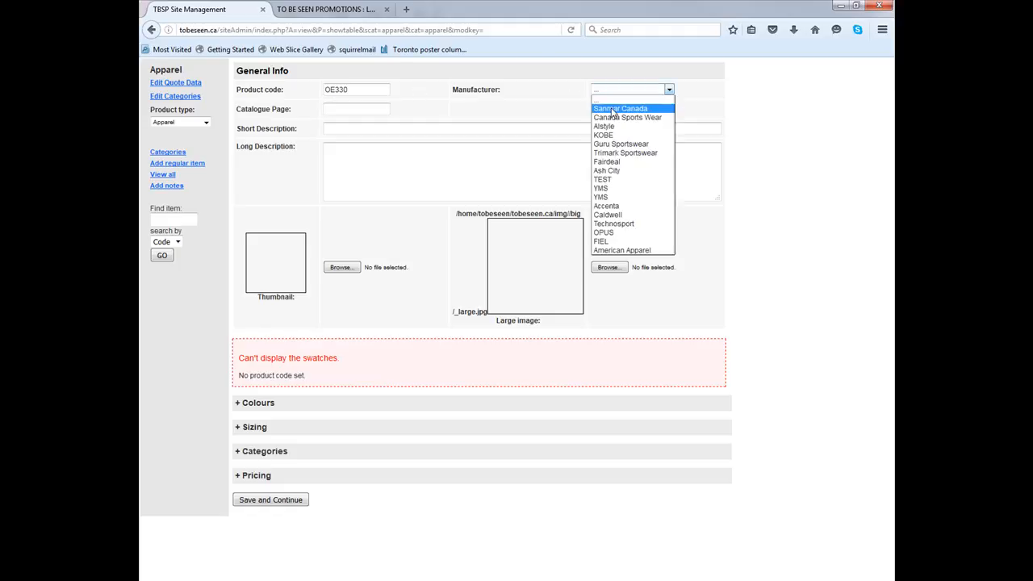
pyautogui.click(626, 113)
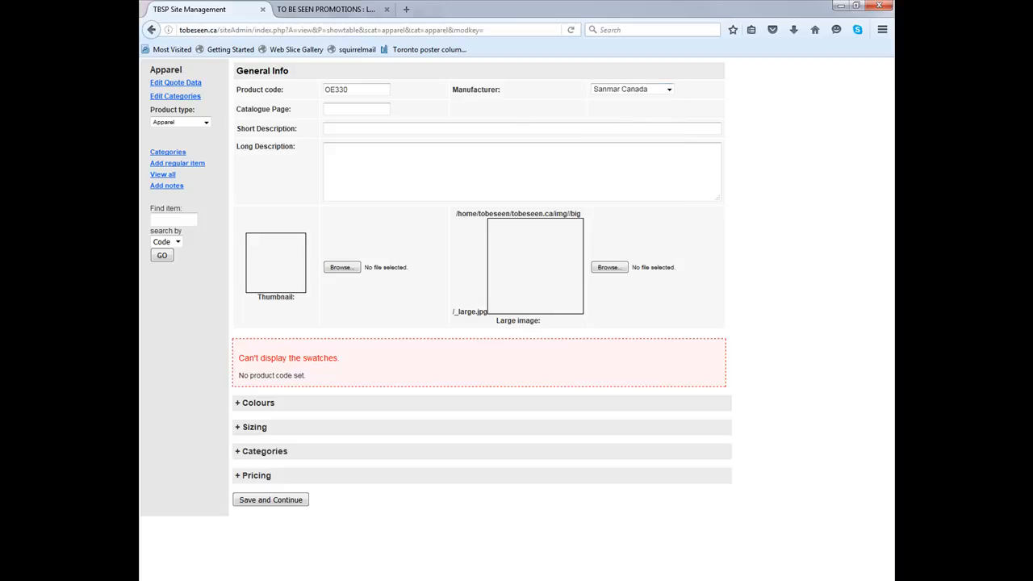
# Switch to the SanMar Canada site, search it for oe330 and open the OE330 product page
pyautogui.moveTo(140, 53); pyautogui.dragTo(654, 54)
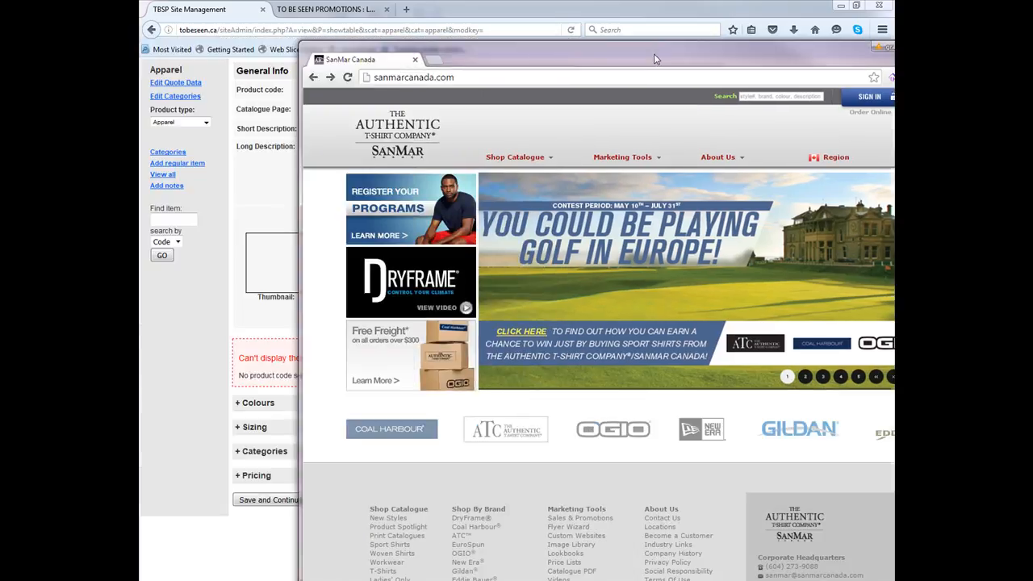
pyautogui.doubleClick(654, 53)
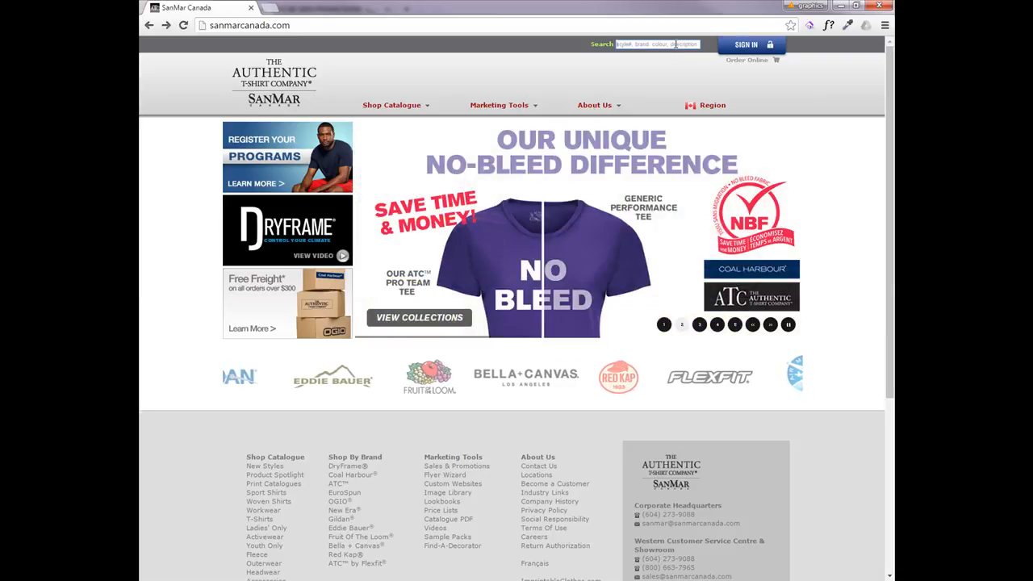
pyautogui.click(675, 45)
pyautogui.write('oe')
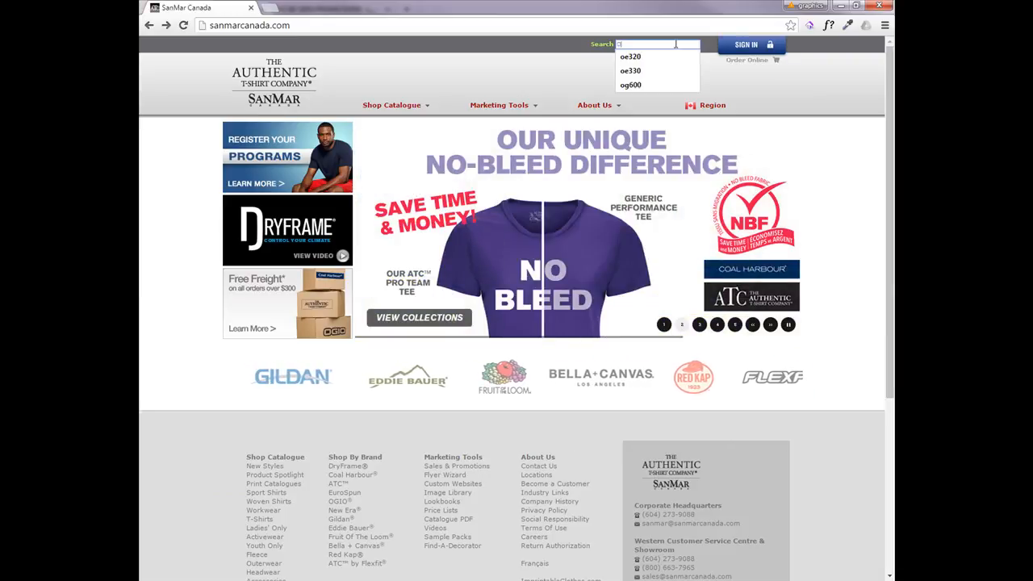
pyautogui.write('330')
pyautogui.press('Return')
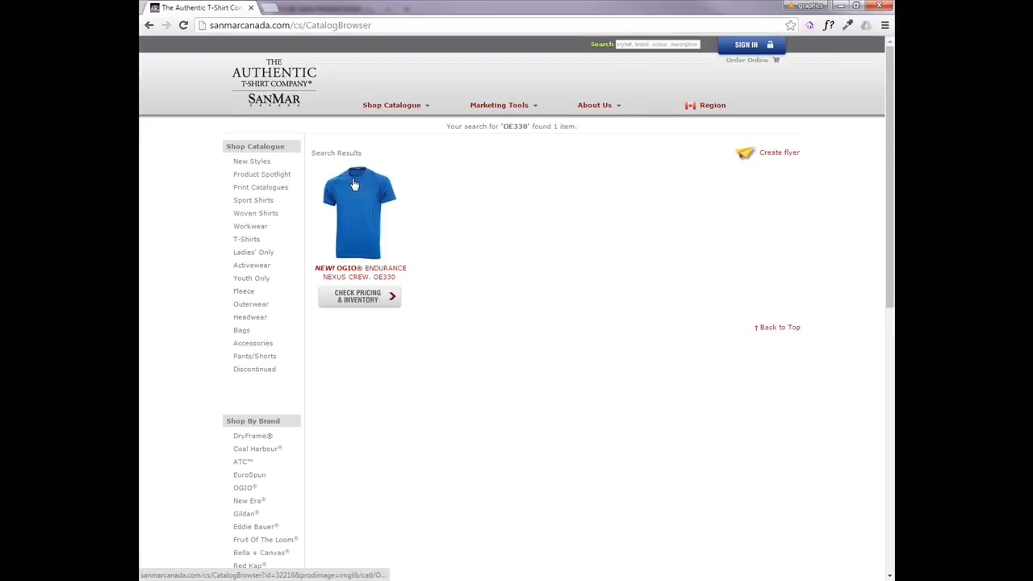
pyautogui.click(354, 186)
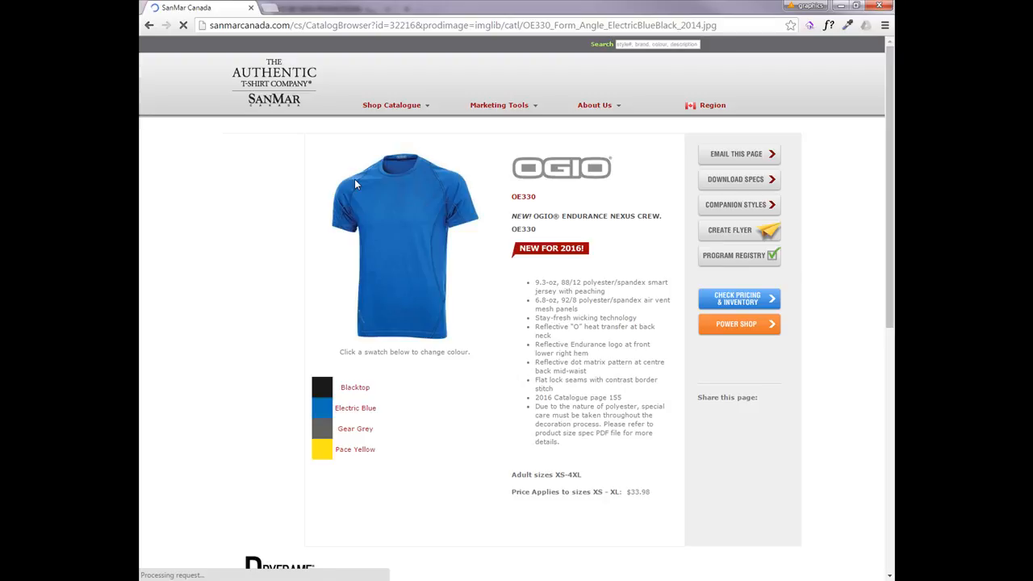
# Save the SanMar product image to the Temp folder with the file name OE330.jpg
pyautogui.rightClick(411, 234)
pyautogui.click(443, 259)
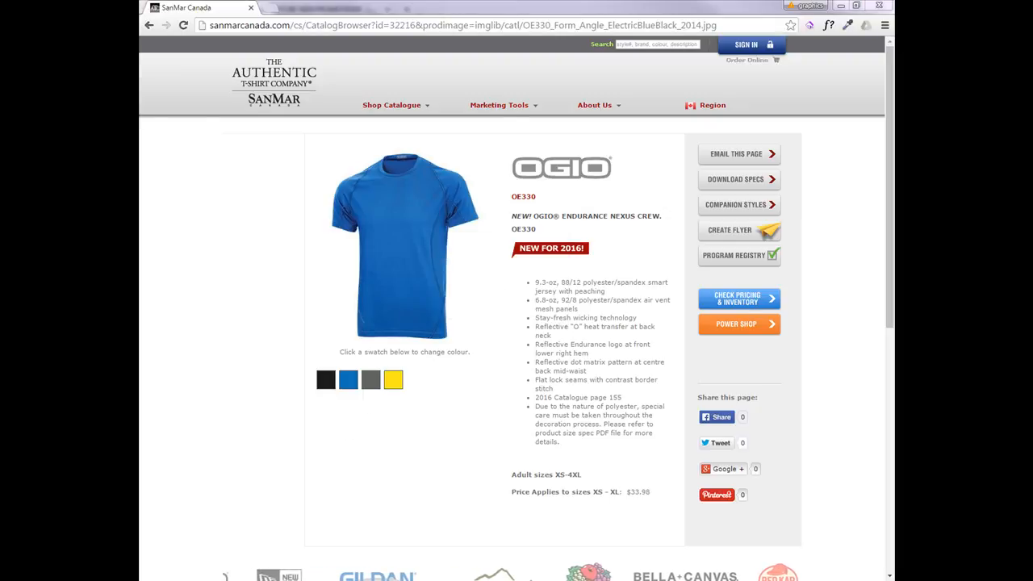
pyautogui.moveTo(355, 16); pyautogui.dragTo(432, 47)
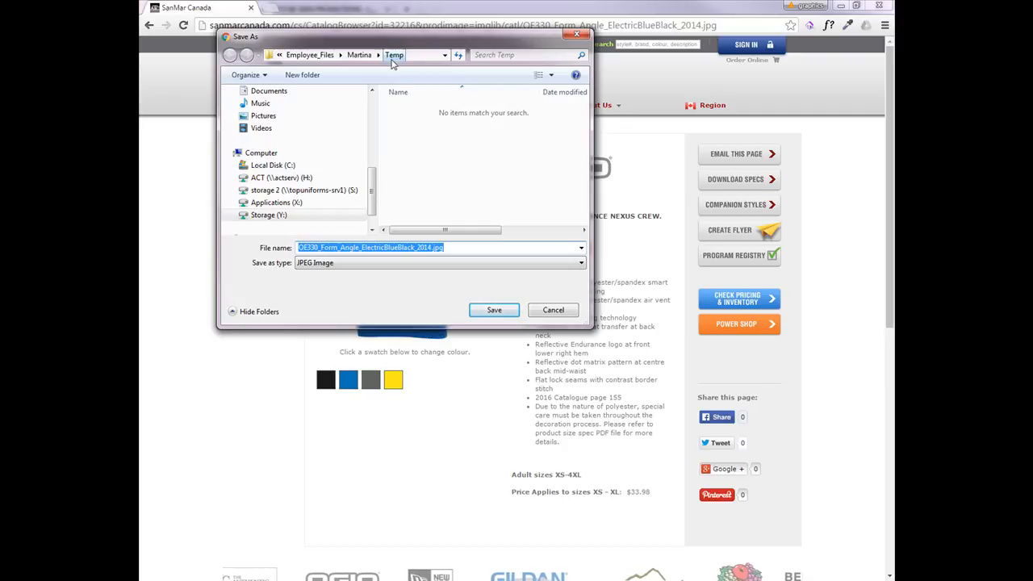
pyautogui.click(321, 249)
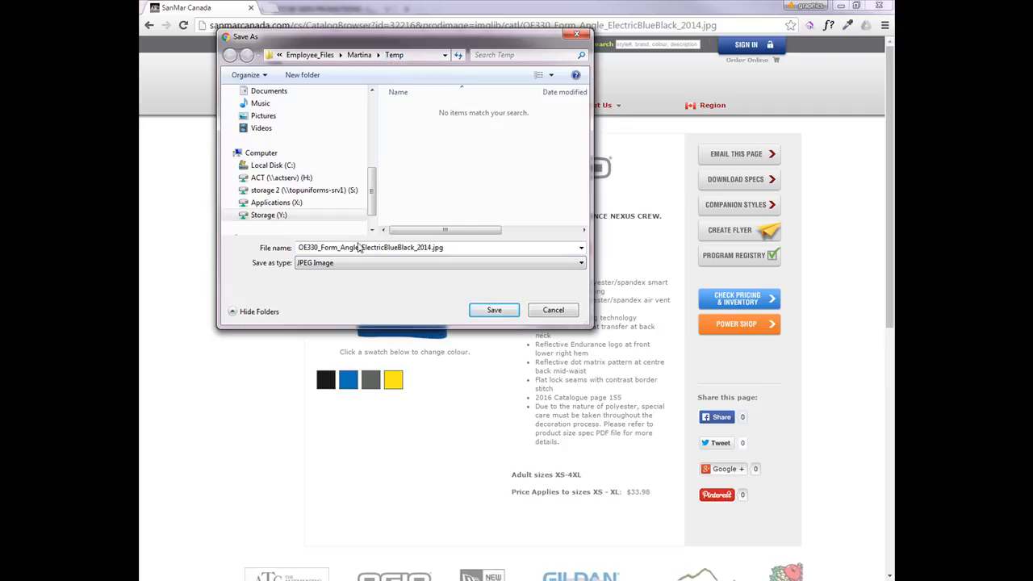
pyautogui.doubleClick(317, 249)
pyautogui.moveTo(319, 248); pyautogui.dragTo(597, 274)
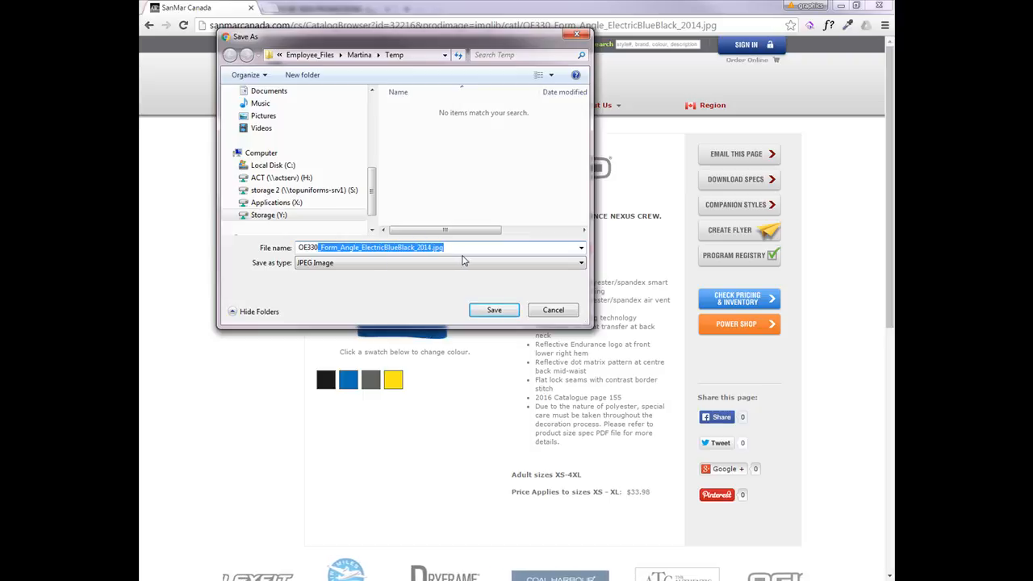
pyautogui.press('Delete')
pyautogui.press('Return')
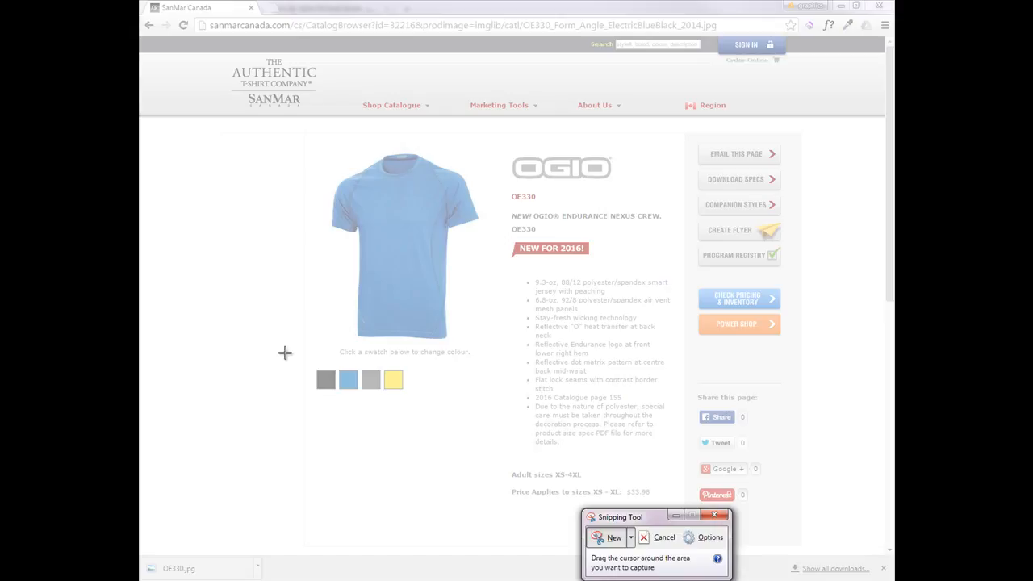
# Capture the colour swatches with Snipping Tool and save the snip to the Temp folder as OE330s.jpg
pyautogui.moveTo(313, 367); pyautogui.dragTo(412, 399)
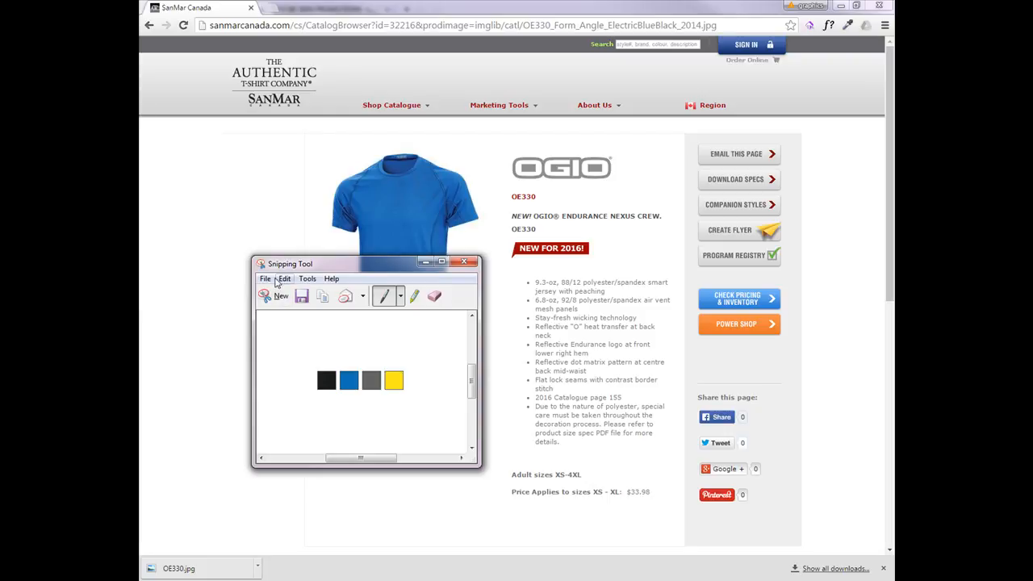
pyautogui.hotkey('ctrl', 's')
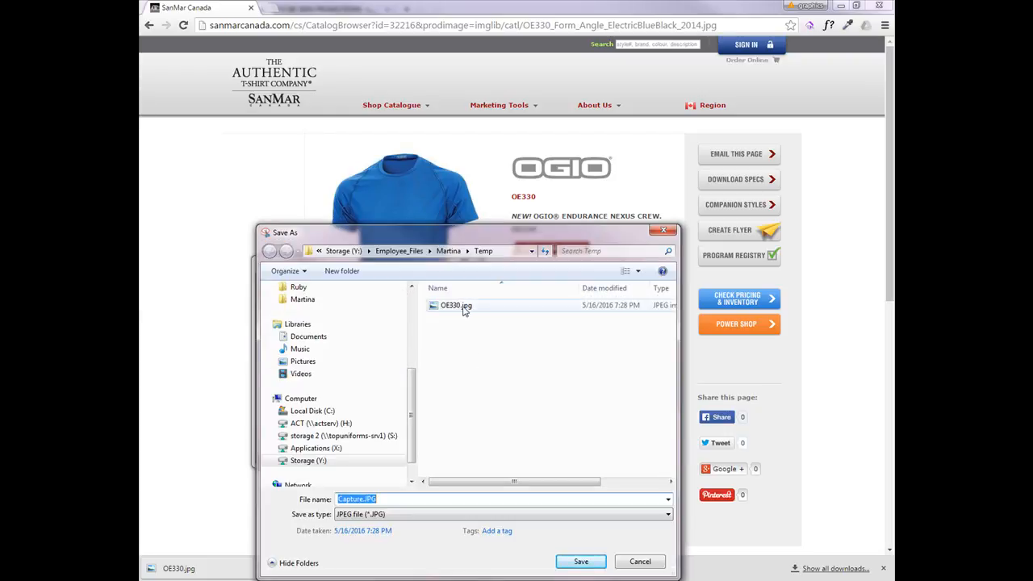
pyautogui.click(464, 311)
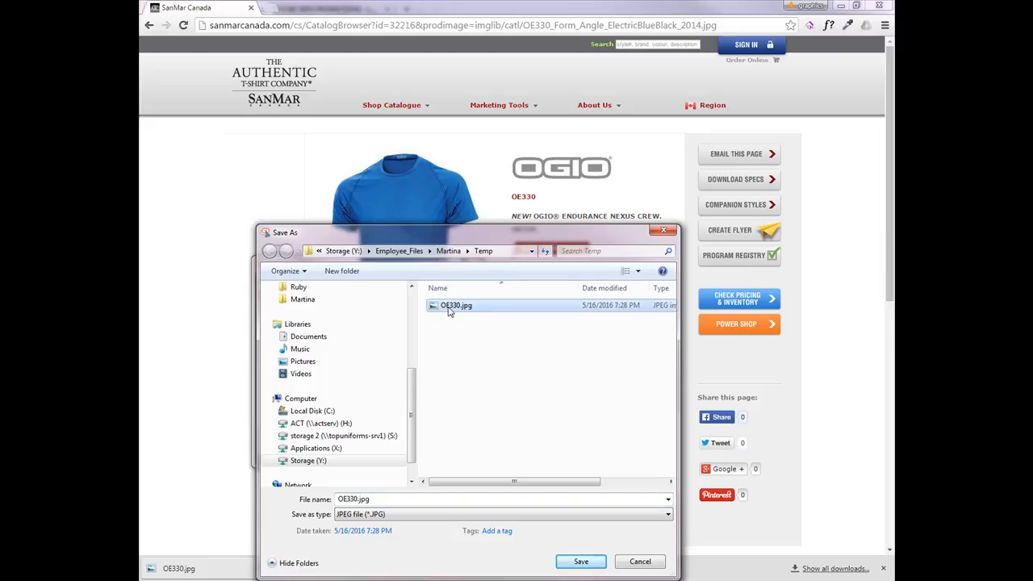
pyautogui.click(356, 498)
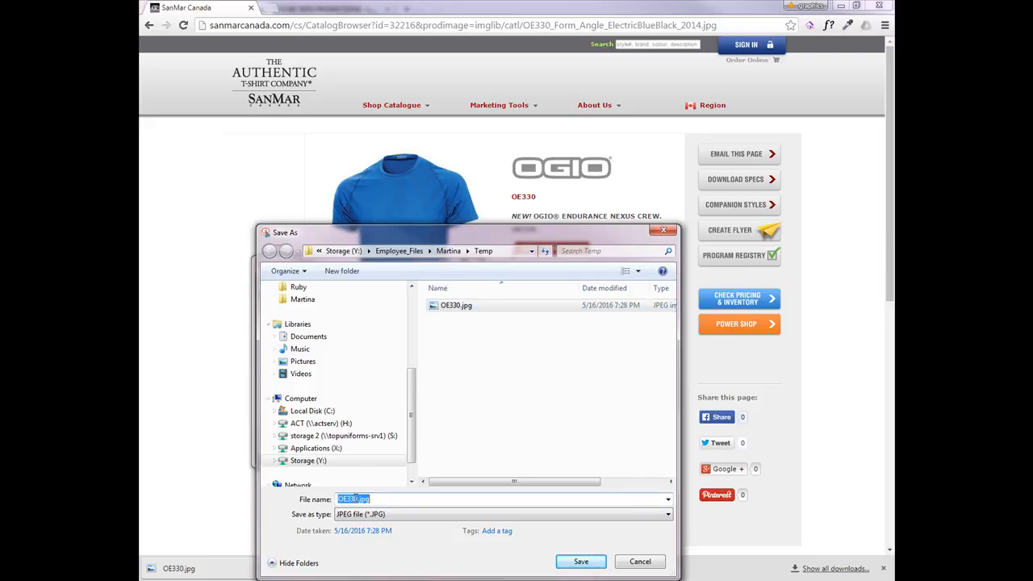
pyautogui.write('s')
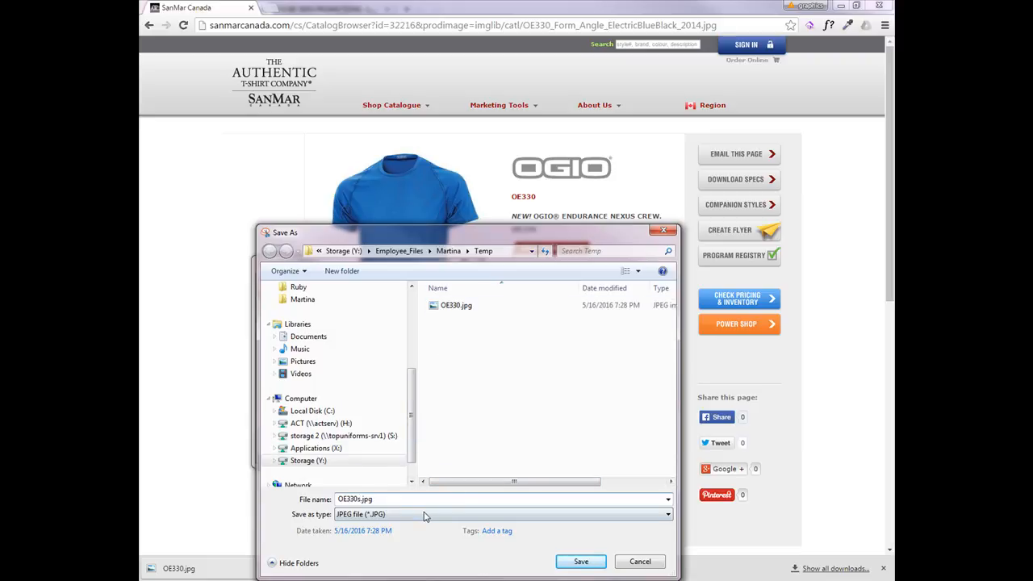
pyautogui.click(578, 561)
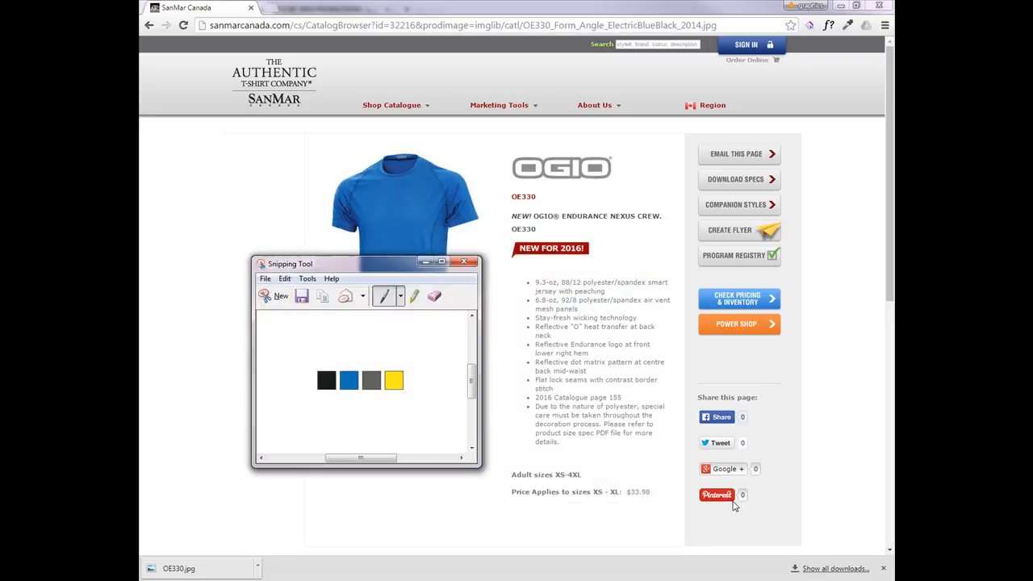
# Copy the product's feature bullet list from the SanMar page and paste it into the Long Description field
pyautogui.click(831, 92)
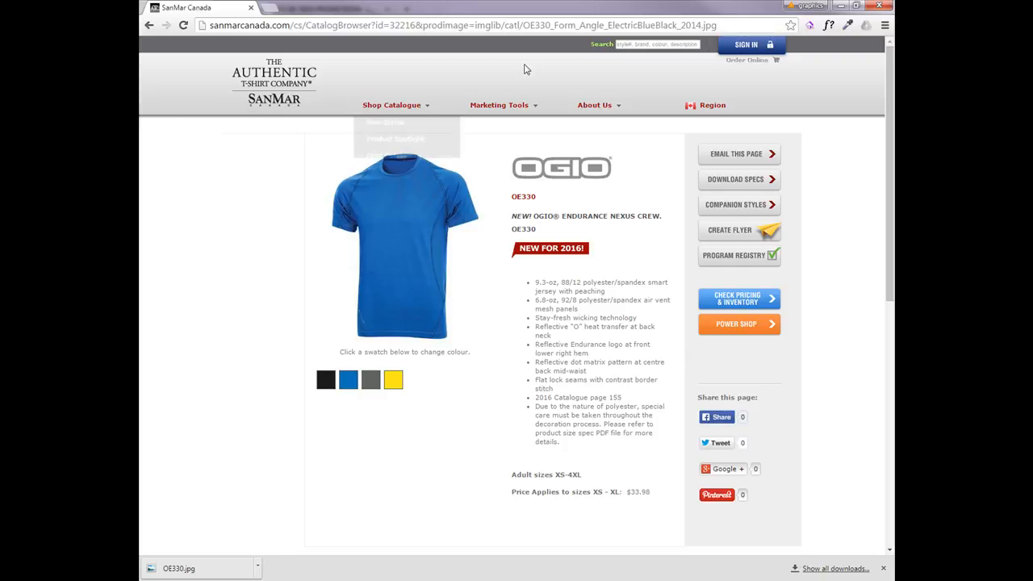
pyautogui.moveTo(561, 442); pyautogui.dragTo(537, 280)
pyautogui.rightClick(543, 283)
pyautogui.click(555, 294)
pyautogui.moveTo(693, 13); pyautogui.dragTo(24, 24)
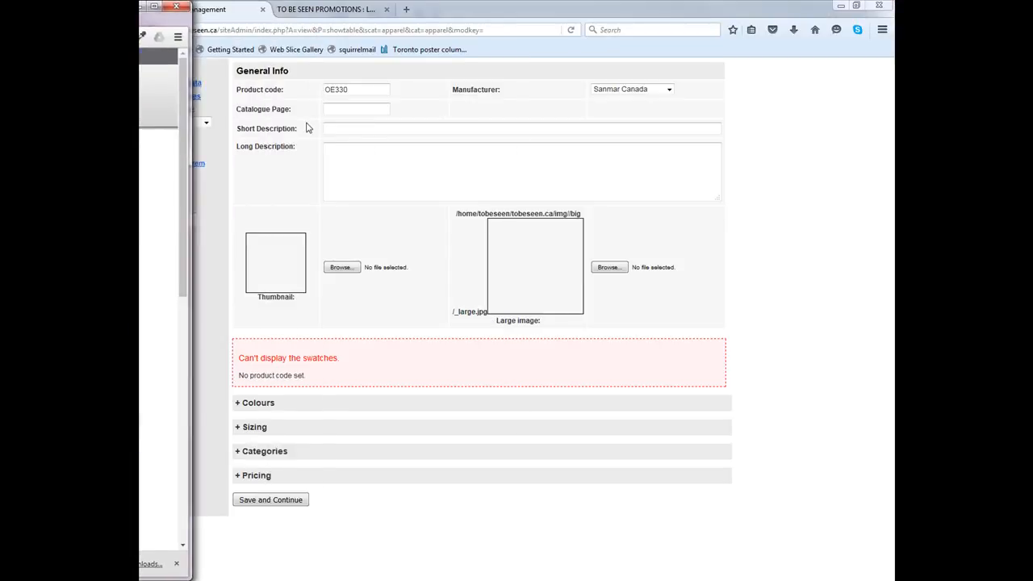
pyautogui.click(345, 152)
pyautogui.rightClick(341, 152)
pyautogui.click(371, 207)
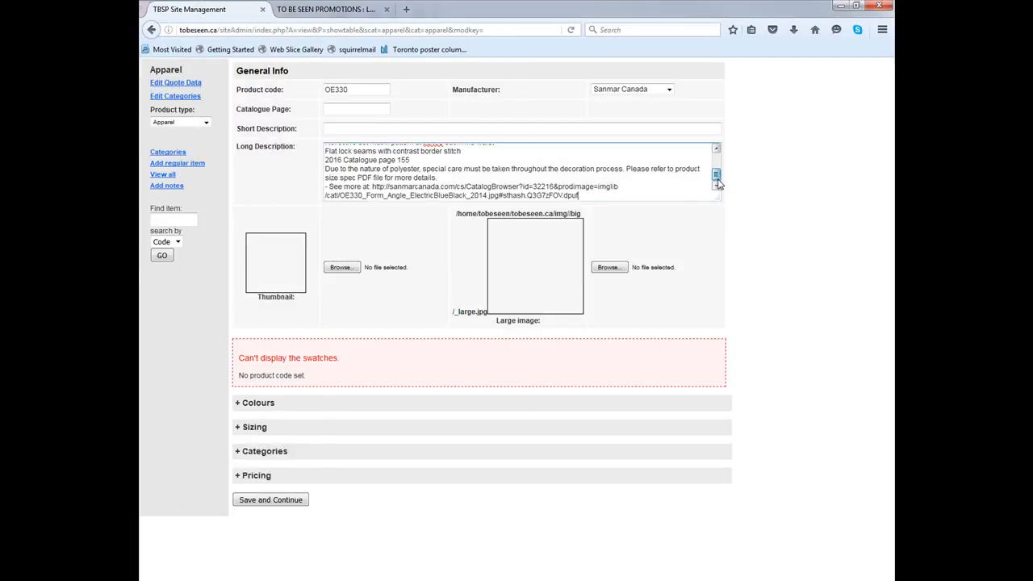
# Delete the appended "See more at" link text from the end of the Long Description
pyautogui.moveTo(598, 194); pyautogui.dragTo(312, 186)
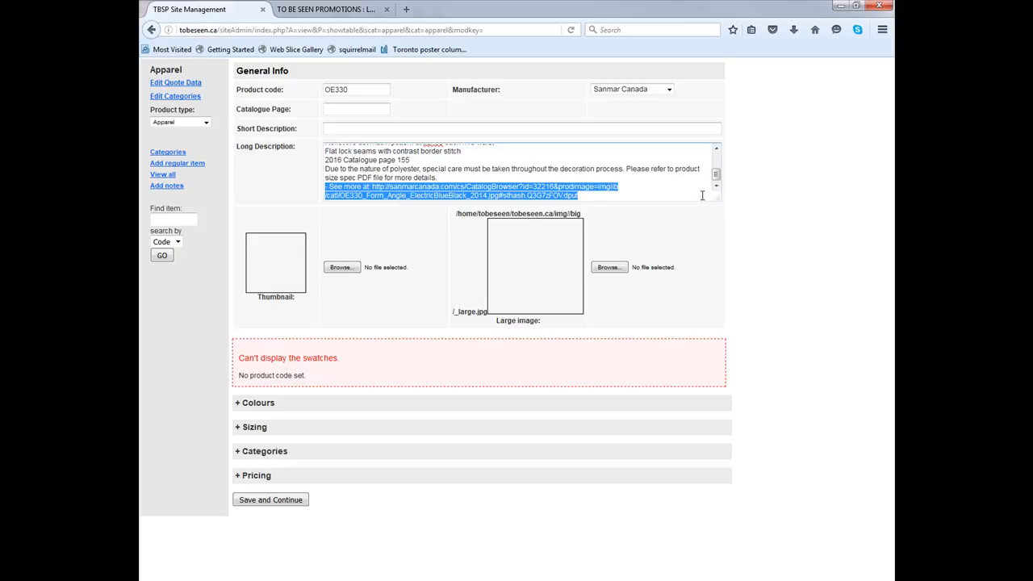
pyautogui.press('BackSpace')
pyautogui.scroll(2, 667, 186)
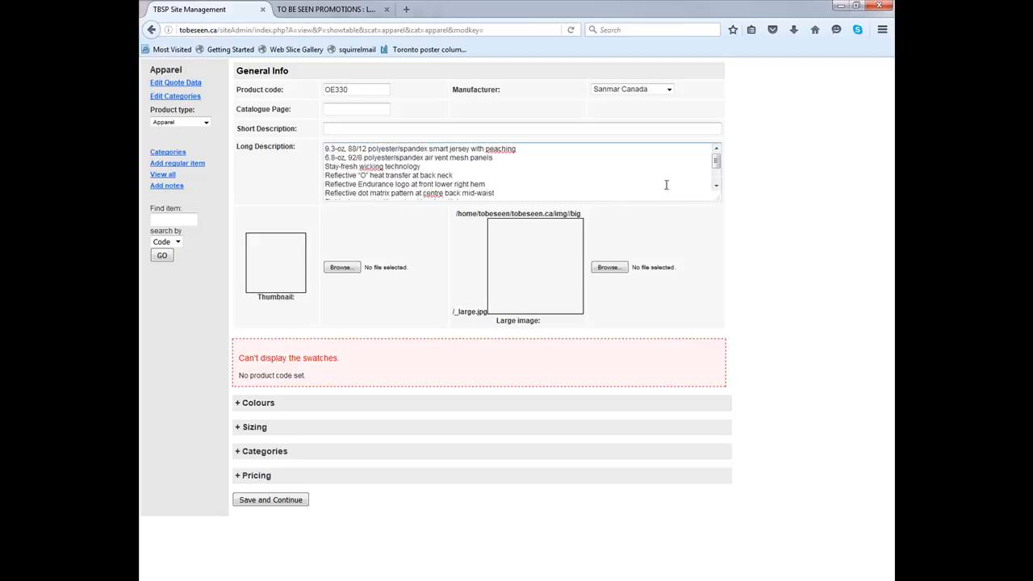
# Copy the product name OGIO® ENDURANCE NEXUS CREW from SanMar and paste it into the Short Description field
pyautogui.hotkey('alt', 'Tab')
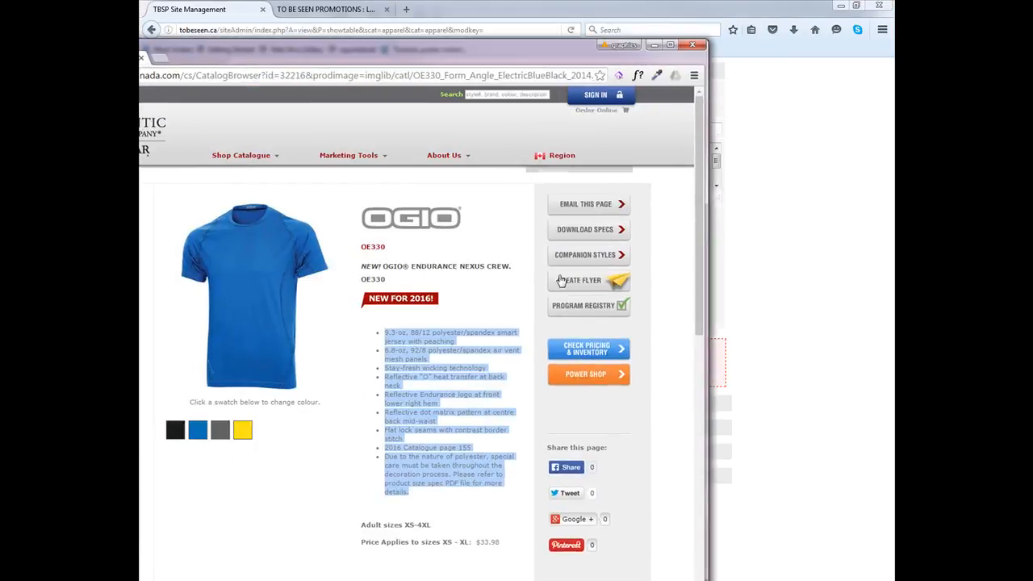
pyautogui.moveTo(510, 265)
pyautogui.mouseDown()
pyautogui.moveTo(388, 266)
pyautogui.moveTo(507, 265)
pyautogui.mouseUp()
pyautogui.rightClick(487, 265)
pyautogui.click(515, 274)
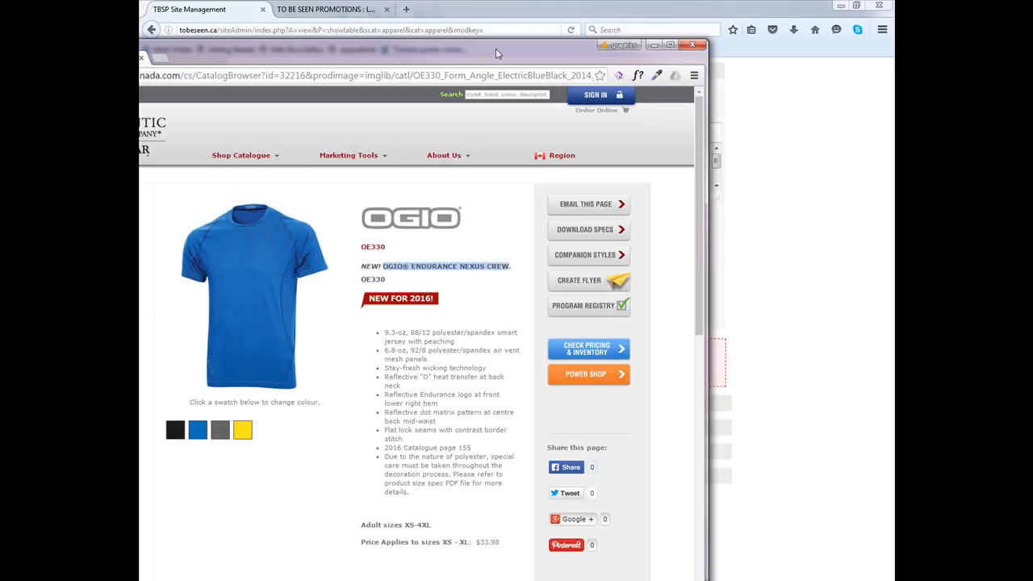
pyautogui.moveTo(510, 50); pyautogui.dragTo(25, 20)
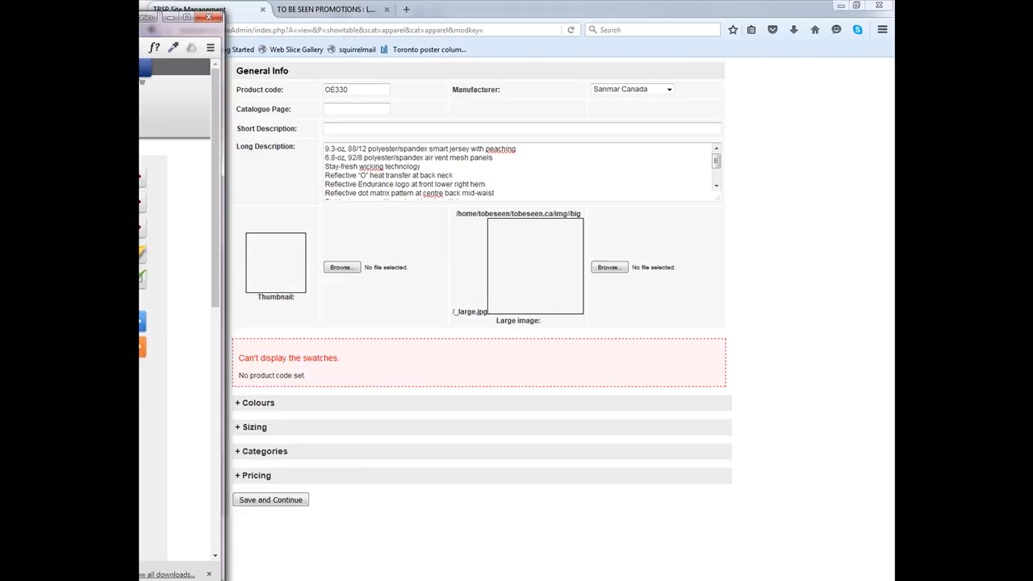
pyautogui.click(389, 128)
pyautogui.rightClick(389, 128)
pyautogui.click(436, 180)
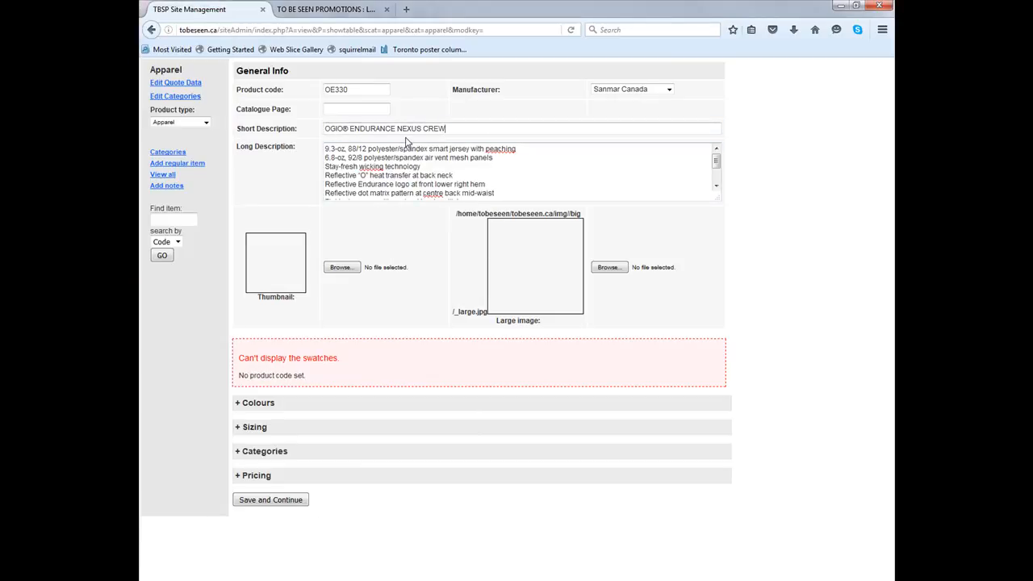
# Select OE330.jpg from the Temp folder as both the thumbnail and the large image
pyautogui.scroll(-1, 408, 154)
pyautogui.click(343, 267)
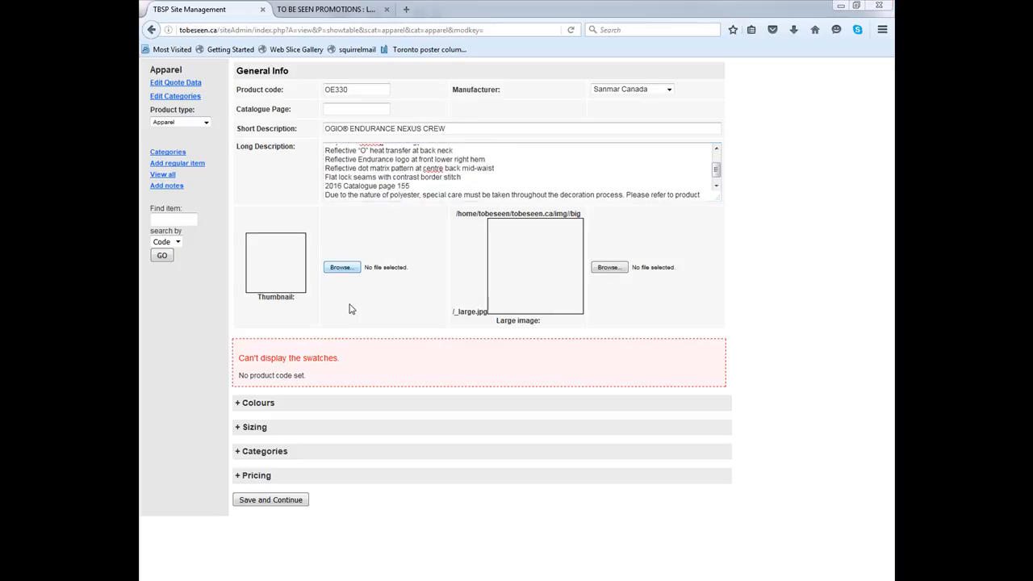
pyautogui.doubleClick(277, 81)
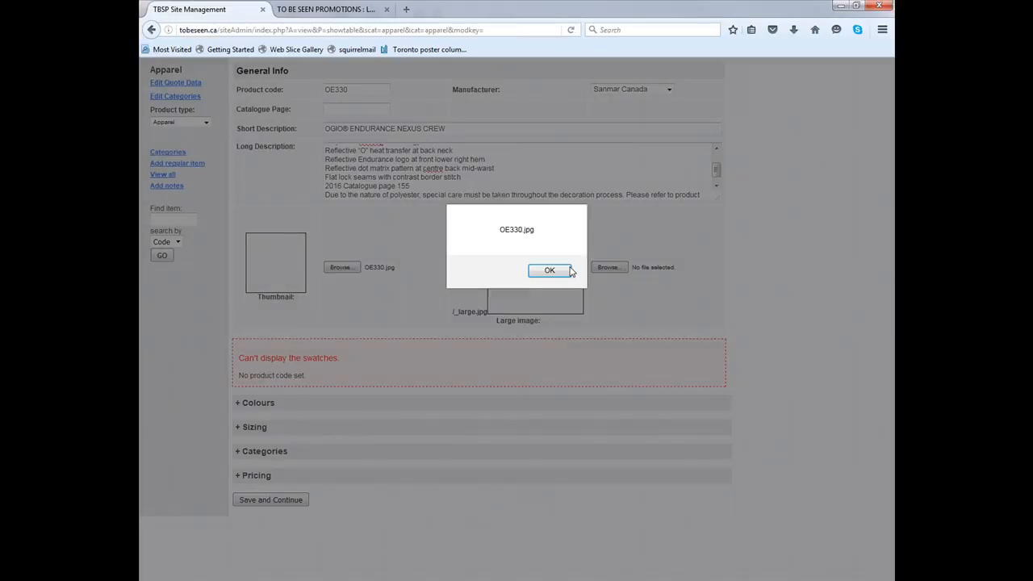
pyautogui.click(565, 271)
pyautogui.click(608, 267)
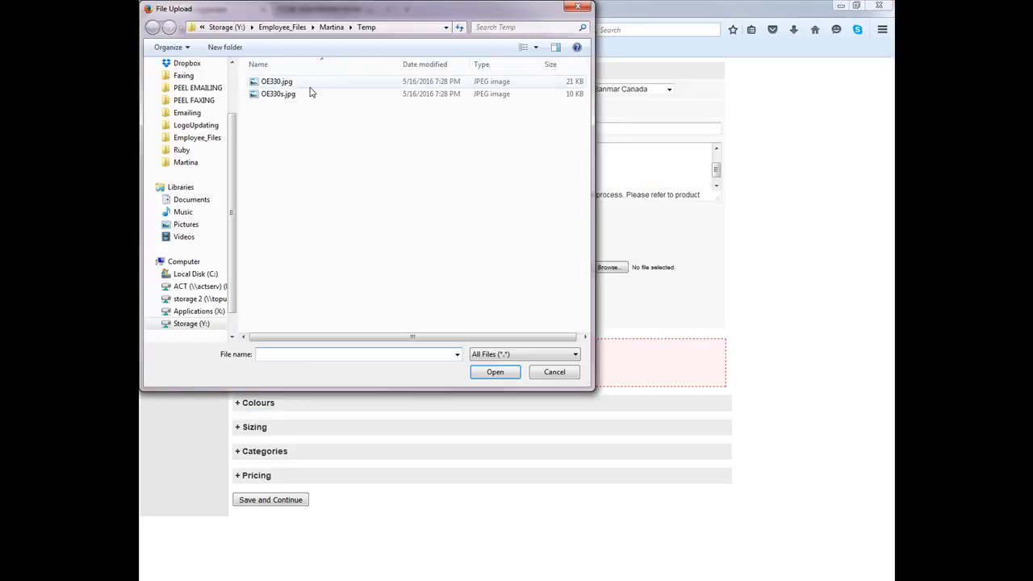
pyautogui.doubleClick(315, 93)
pyautogui.click(581, 270)
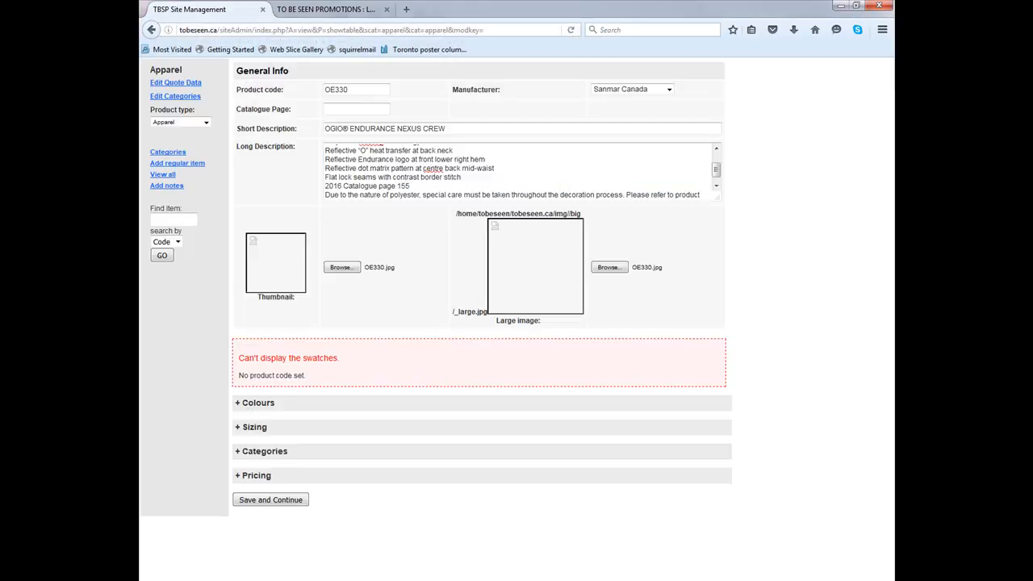
pyautogui.click(608, 267)
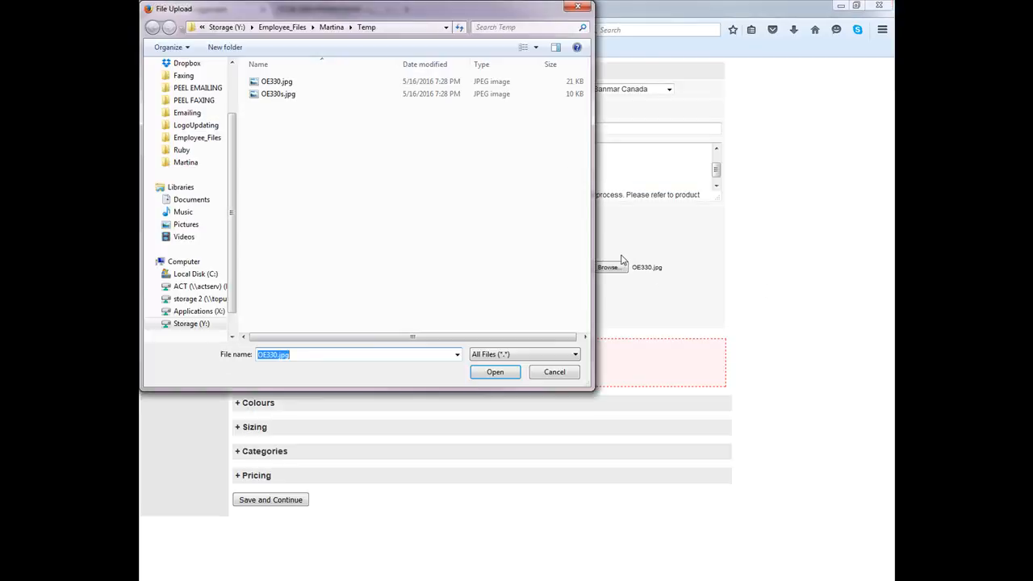
pyautogui.click(577, 9)
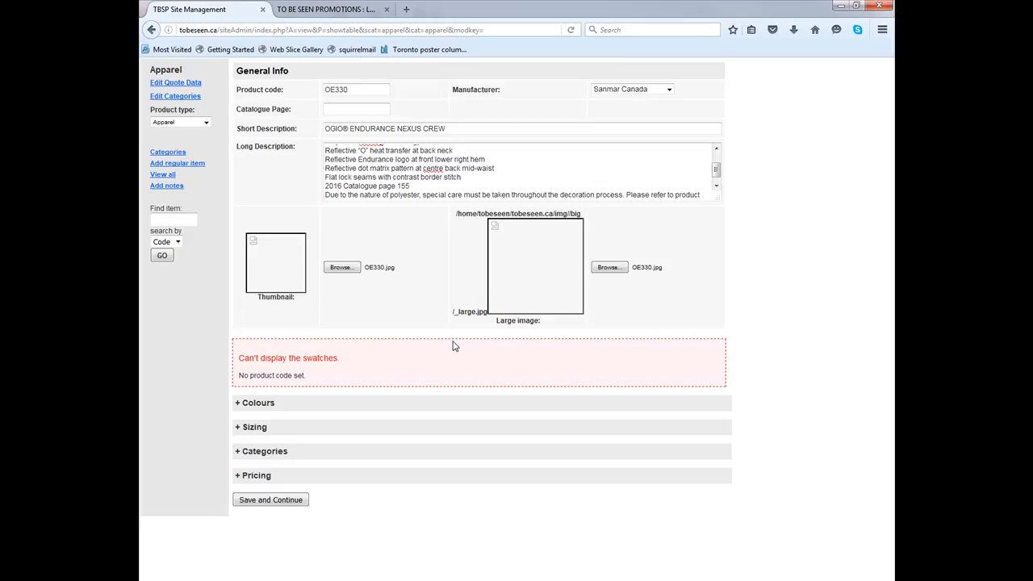
# Save and continue the new OE330 item, then accept the update summary
pyautogui.click(285, 498)
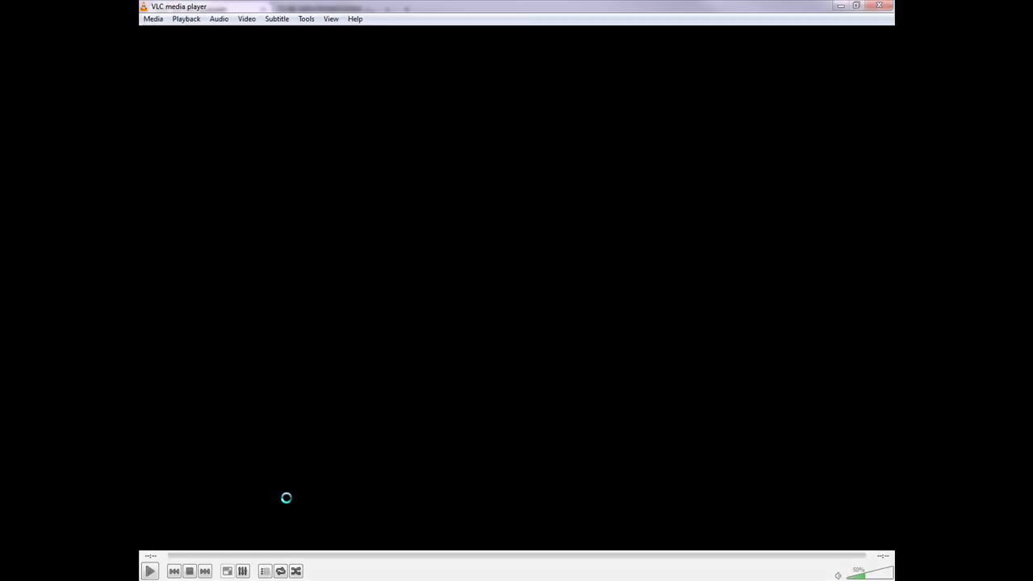
pyautogui.click(840, 6)
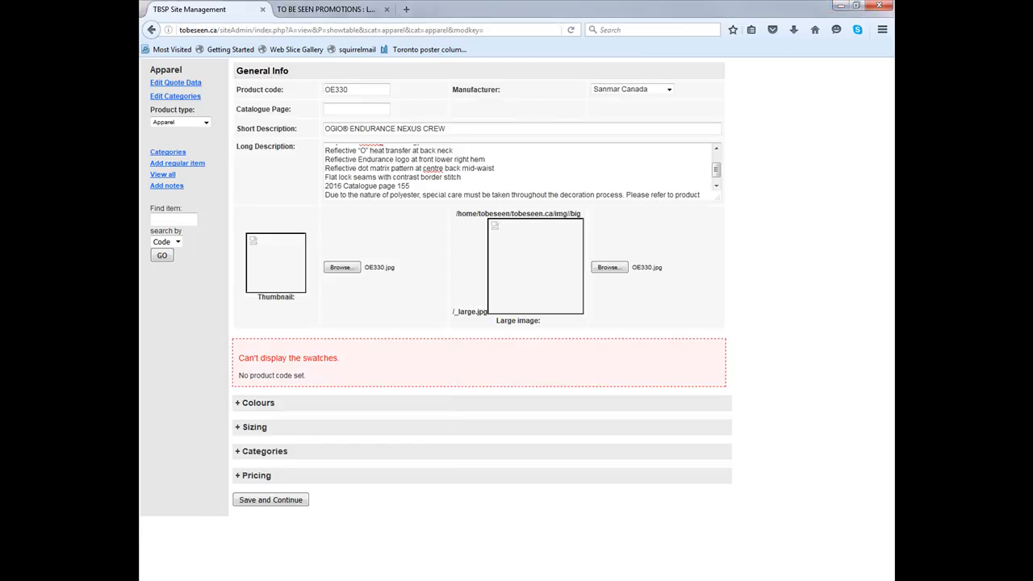
pyautogui.rightClick(633, 579)
pyautogui.click(649, 564)
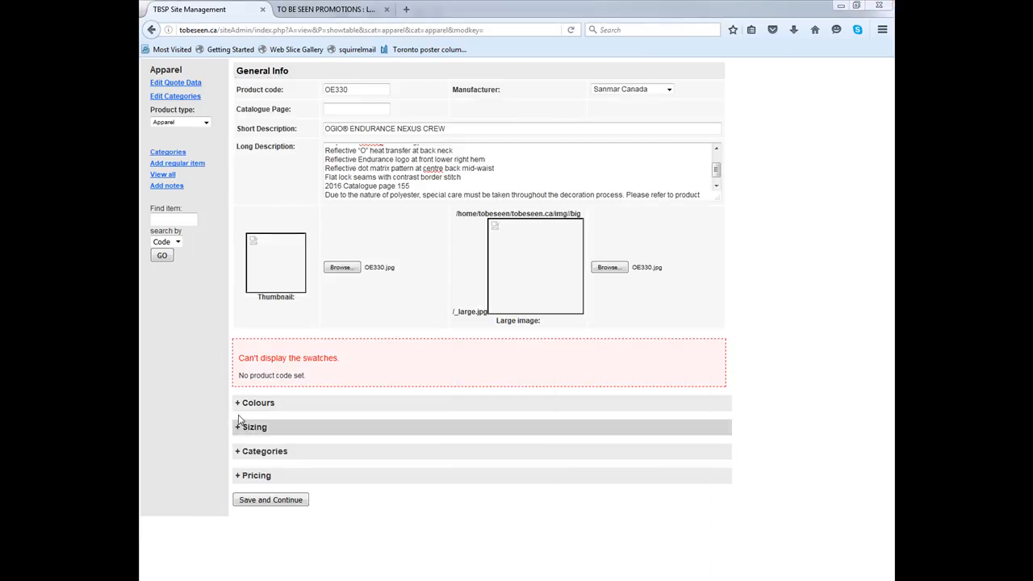
pyautogui.click(277, 499)
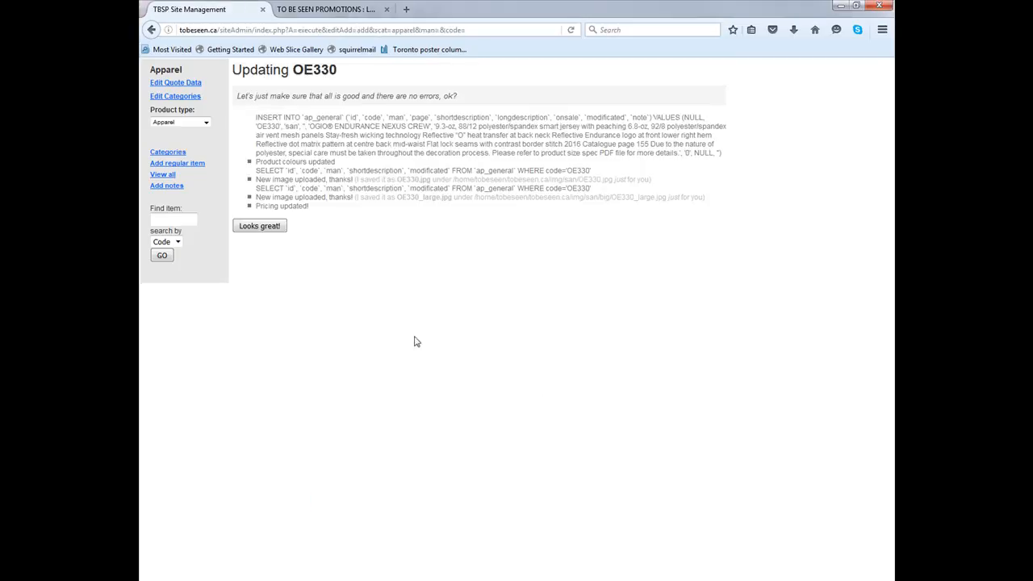
pyautogui.click(272, 228)
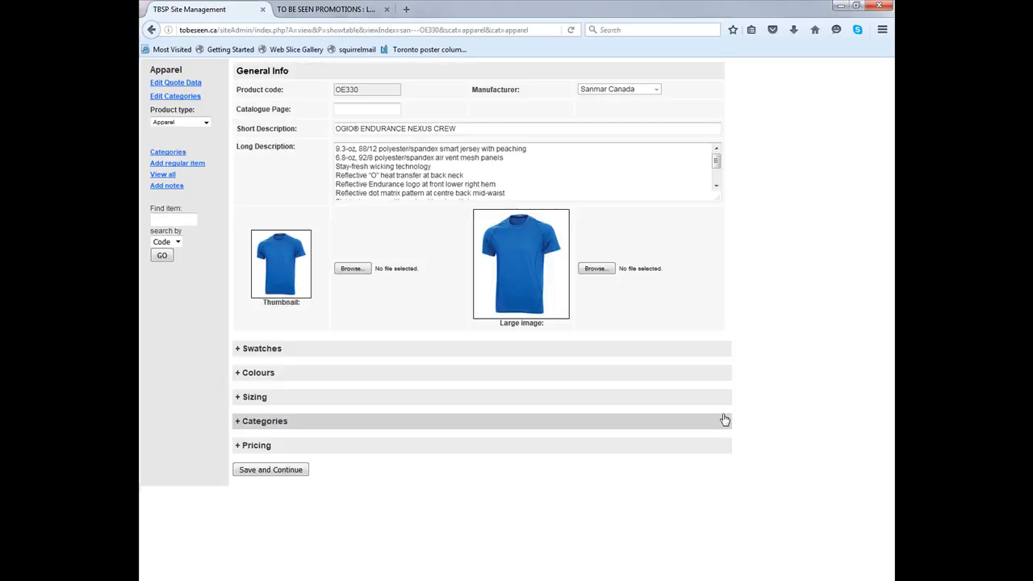
# Expand the Swatches section, attach OE330s.jpg as the swatch image and open the Colours section
pyautogui.click(275, 353)
pyautogui.click(257, 385)
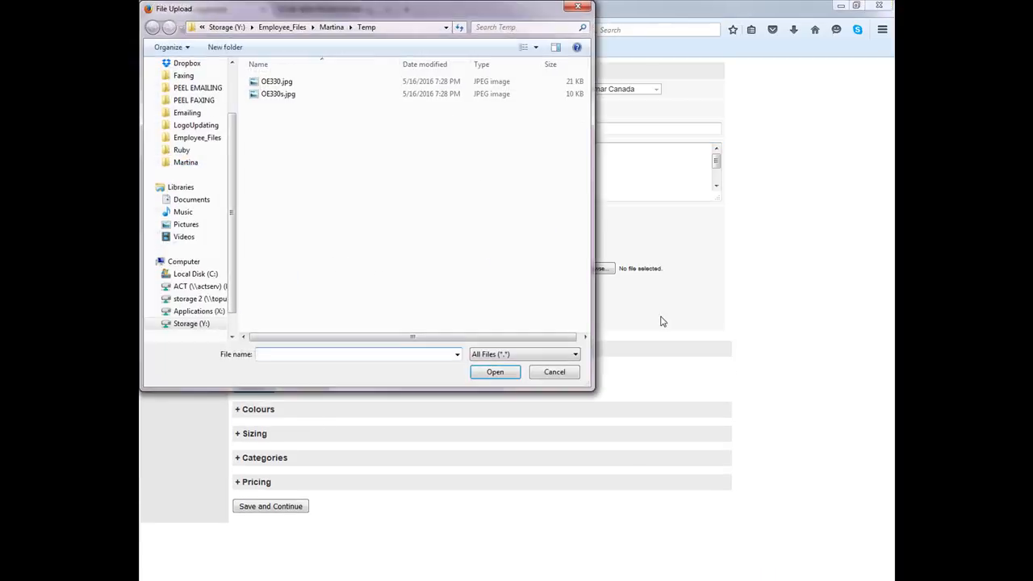
pyautogui.doubleClick(274, 96)
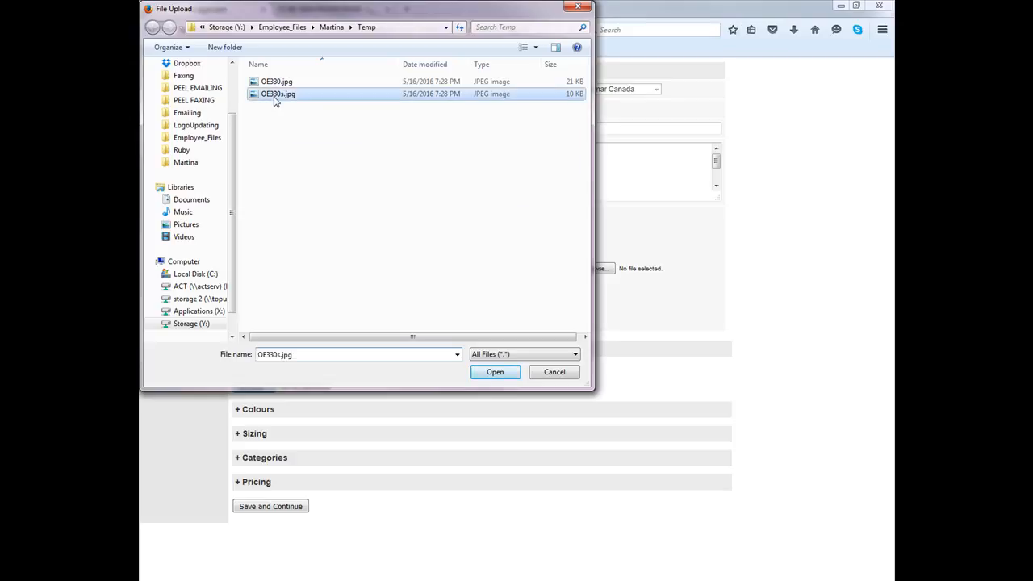
pyautogui.click(282, 410)
pyautogui.scroll(-4, 569, 315)
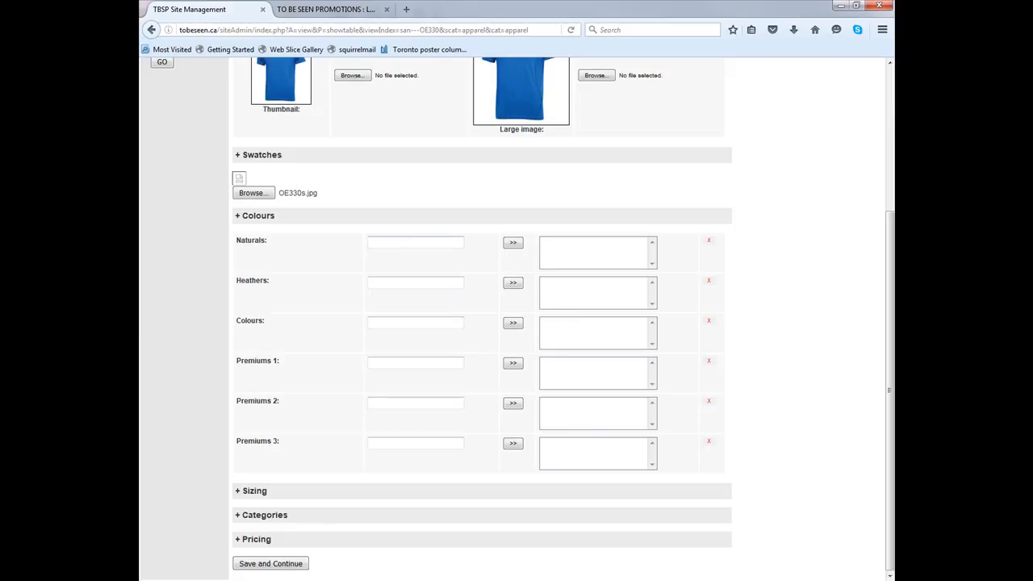
# Compare the colour swatches on the SanMar OE330 page with the empty Colours section
pyautogui.moveTo(138, 44); pyautogui.dragTo(540, 22)
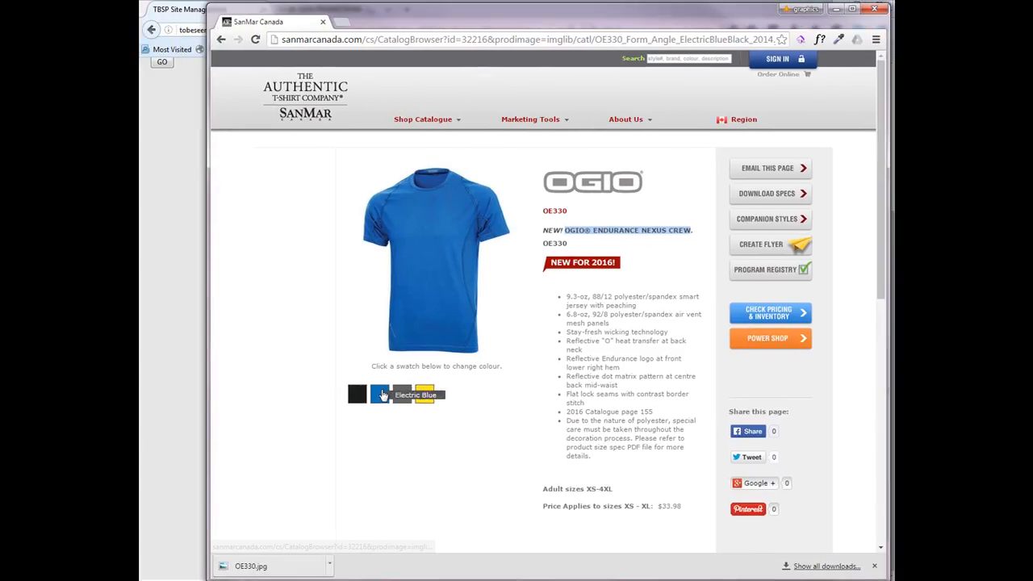
pyautogui.moveTo(523, 26); pyautogui.dragTo(139, 36)
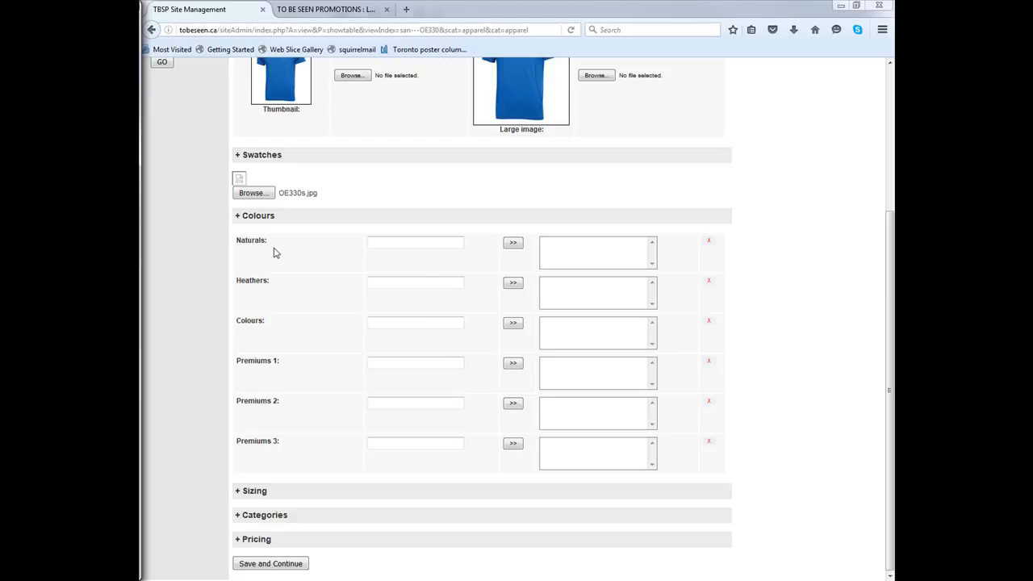
pyautogui.moveTo(142, 53); pyautogui.dragTo(694, 4)
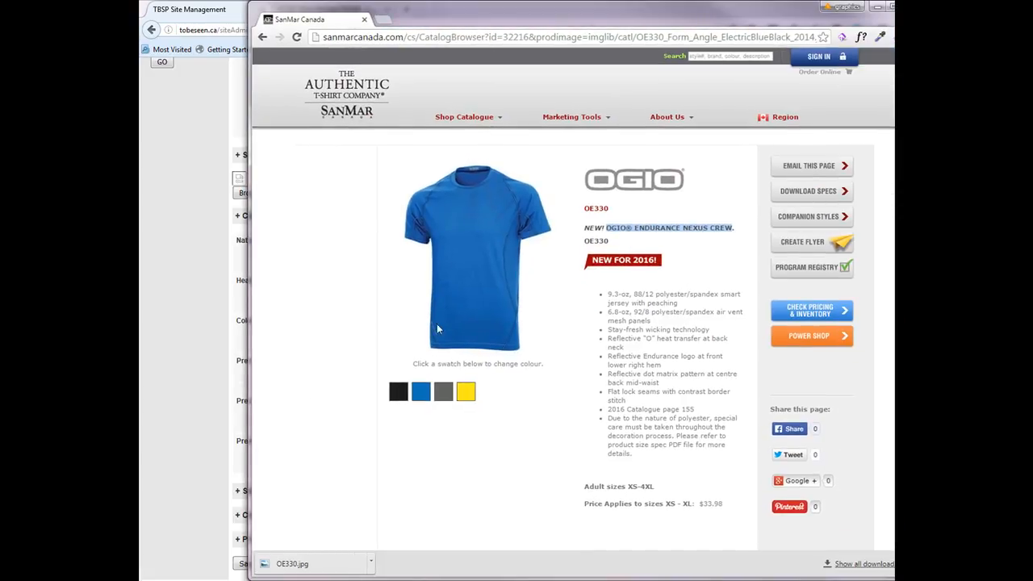
pyautogui.moveTo(585, 10); pyautogui.dragTo(0, 10)
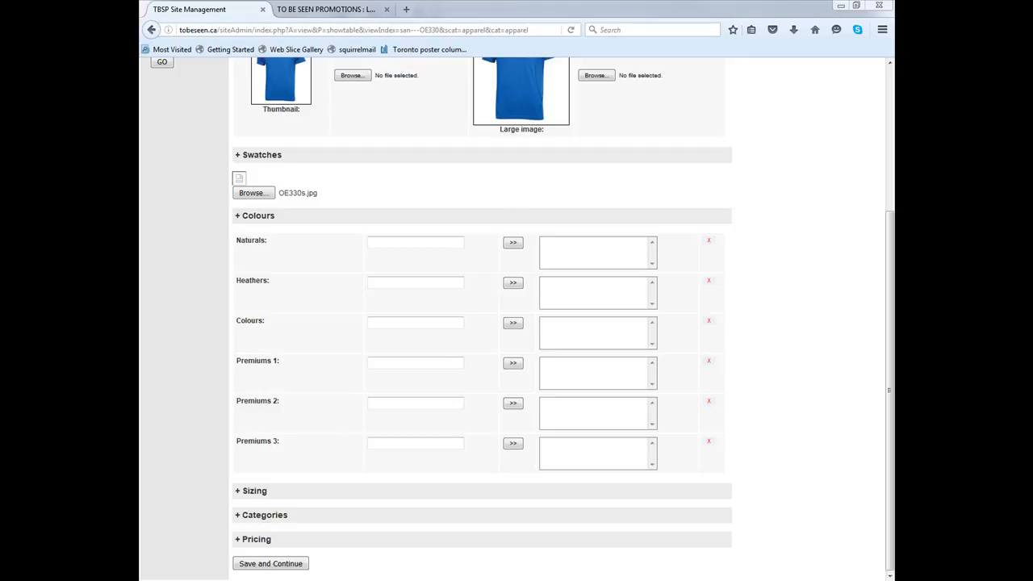
# Search the 2016 net price list PDF for oe330 and review its entries
pyautogui.moveTo(894, 4); pyautogui.dragTo(372, 45)
pyautogui.doubleClick(372, 45)
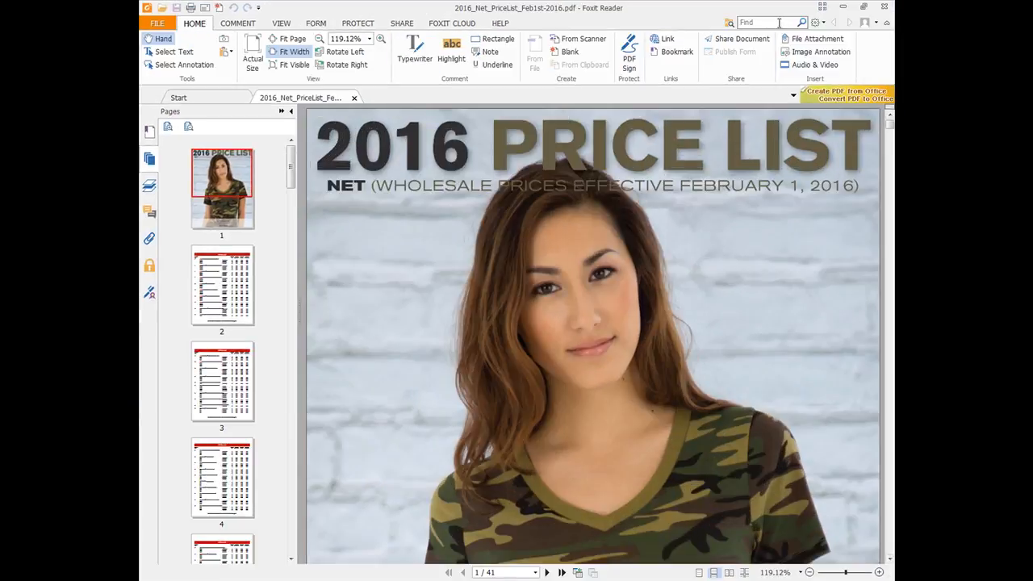
pyautogui.write('0')
pyautogui.press('Return')
pyautogui.click(666, 322)
pyautogui.doubleClick(750, 22)
pyautogui.click(740, 22)
pyautogui.press('Return')
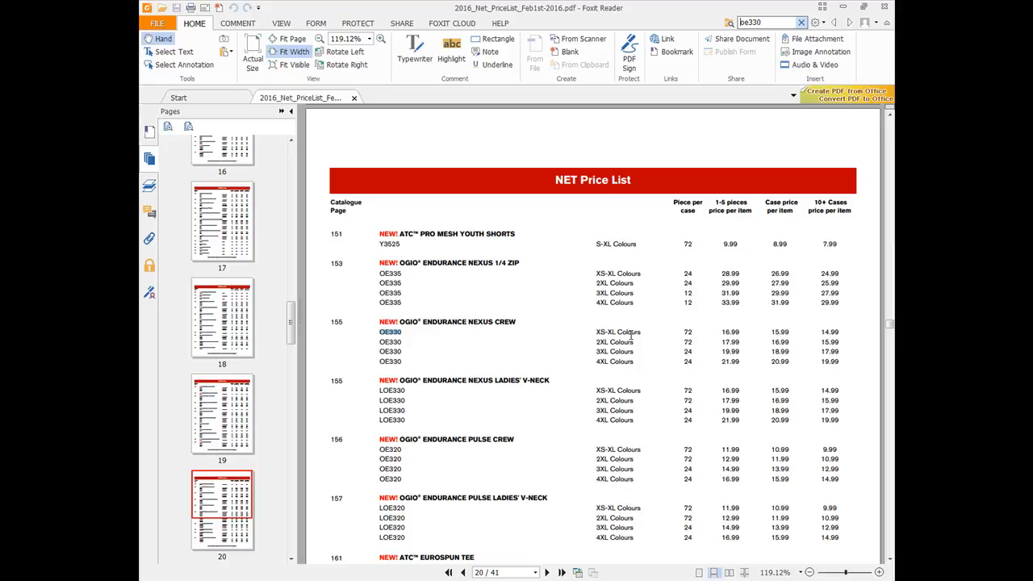
pyautogui.scroll(-15, 634, 332)
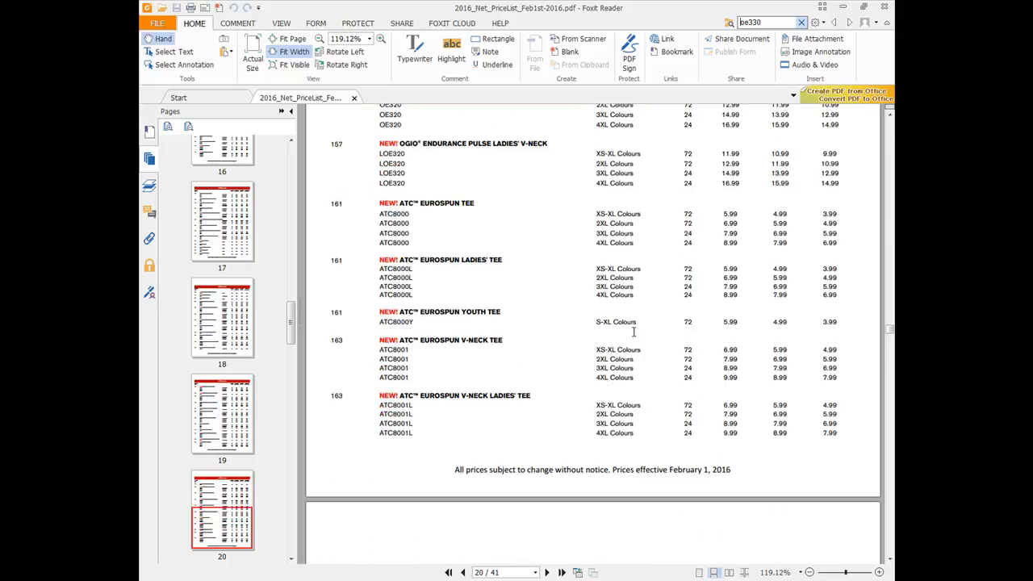
pyautogui.scroll(-15, 634, 332)
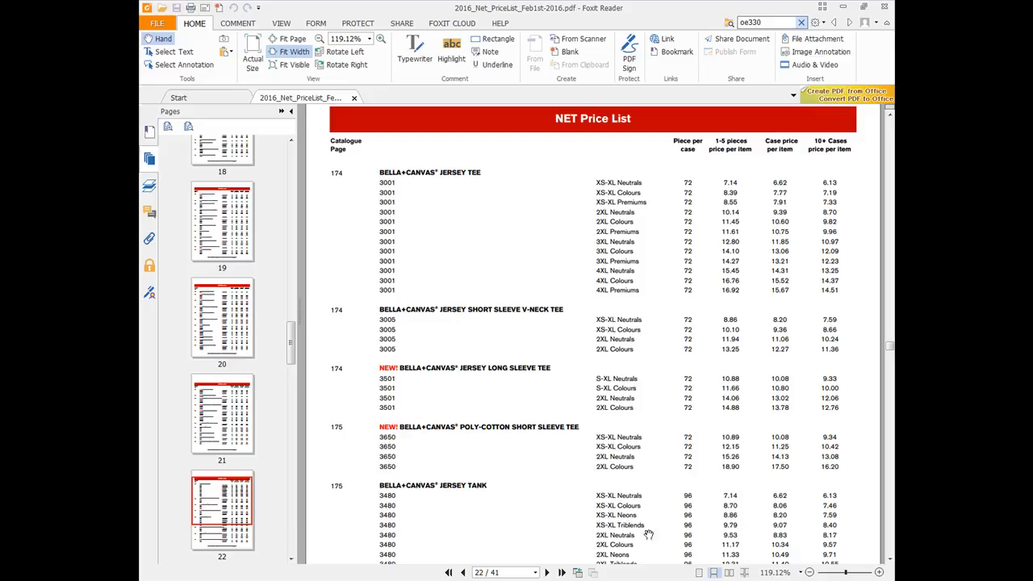
pyautogui.scroll(-5, 610, 450)
pyautogui.scroll(-10, 750, 380)
pyautogui.scroll(-9, 612, 404)
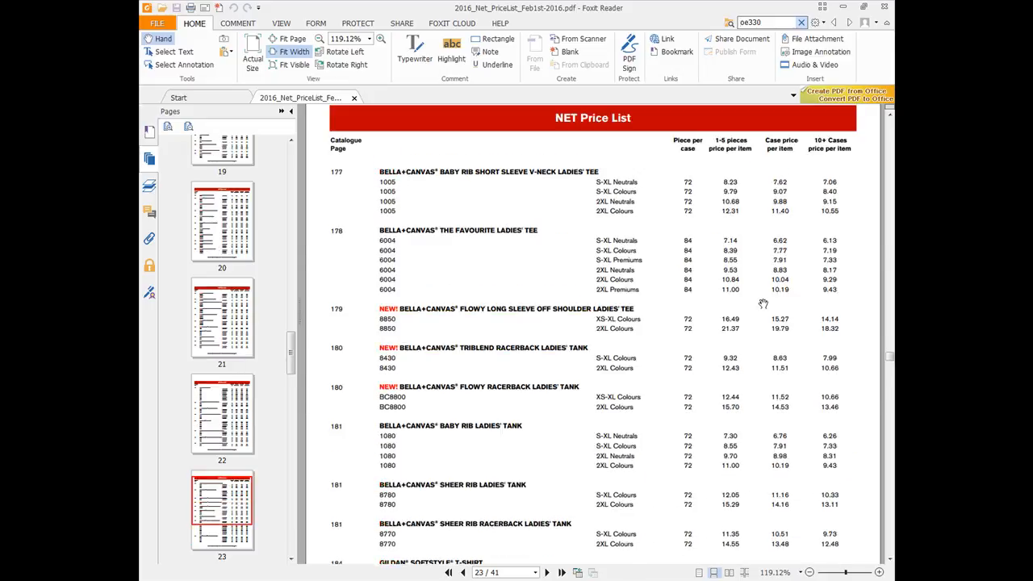
pyautogui.scroll(20, 769, 302)
pyautogui.scroll(20, 719, 337)
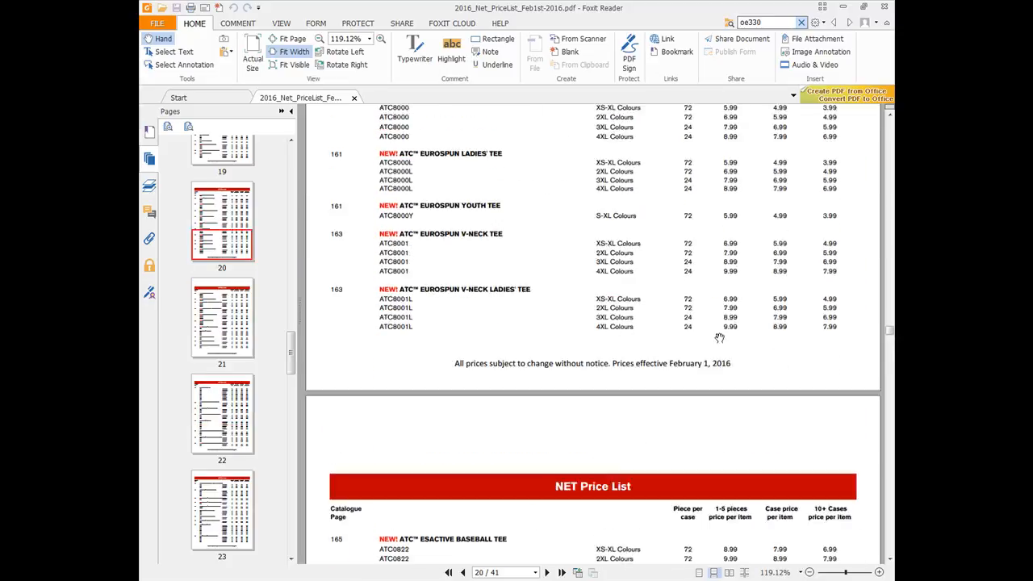
pyautogui.scroll(20, 719, 337)
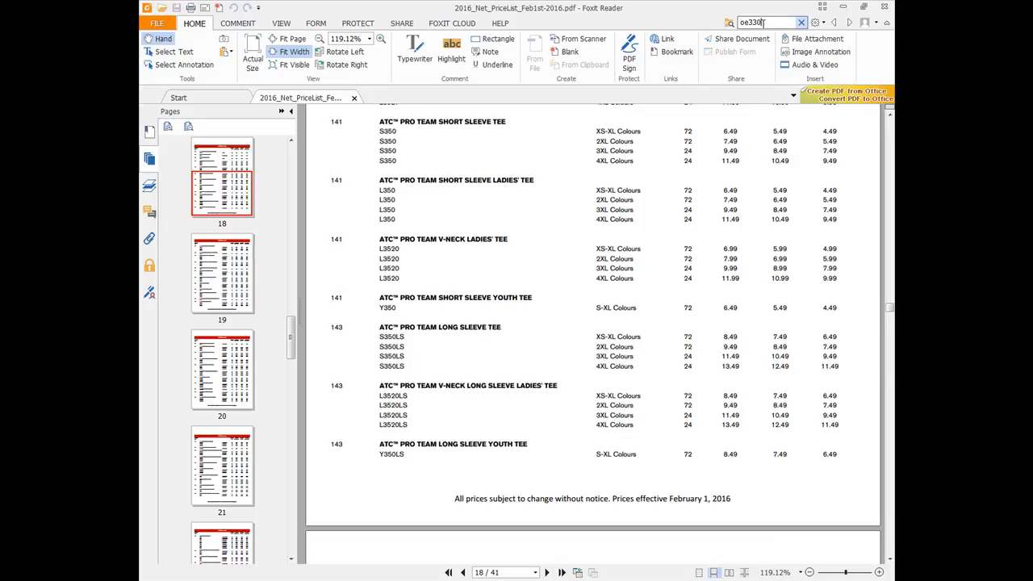
pyautogui.press('Return')
pyautogui.hotkey('alt', 'Tab')
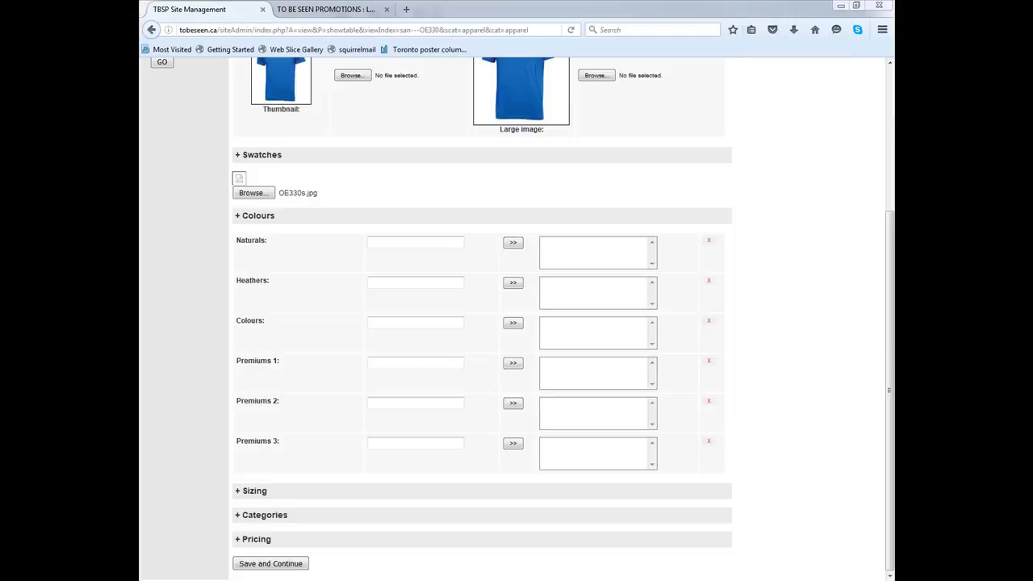
# Add Blacktop and Electric Blue to the Colours list
pyautogui.click(369, 322)
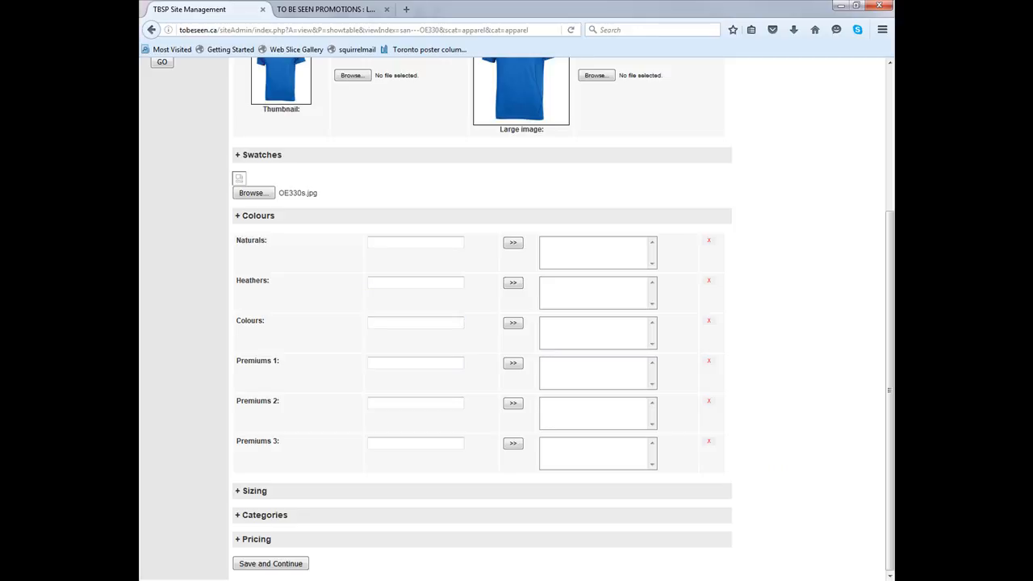
pyautogui.hotkey('alt', 'Tab')
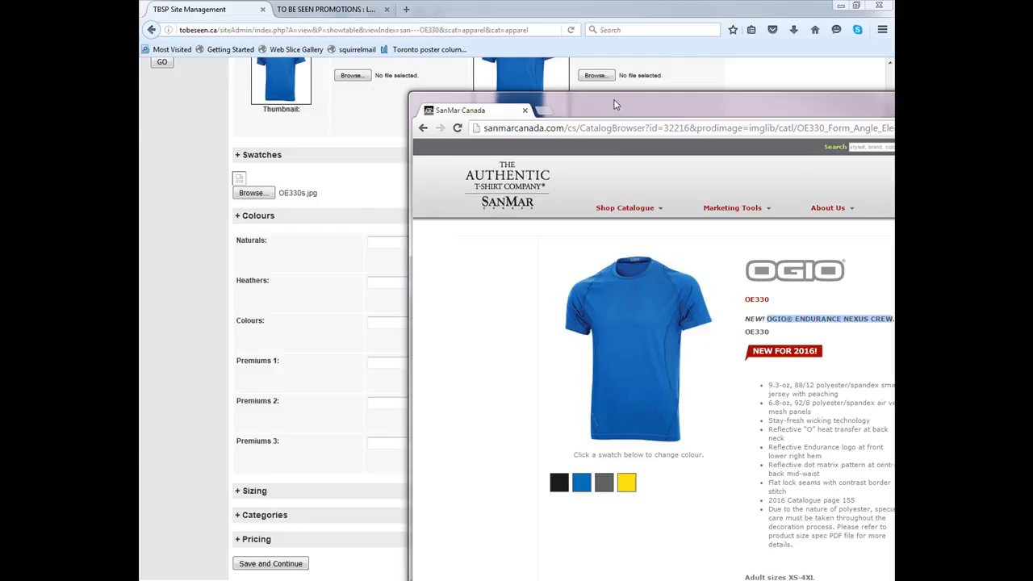
pyautogui.hotkey('alt', 'Tab')
pyautogui.moveTo(85, 6); pyautogui.dragTo(126, 15)
pyautogui.click(368, 319)
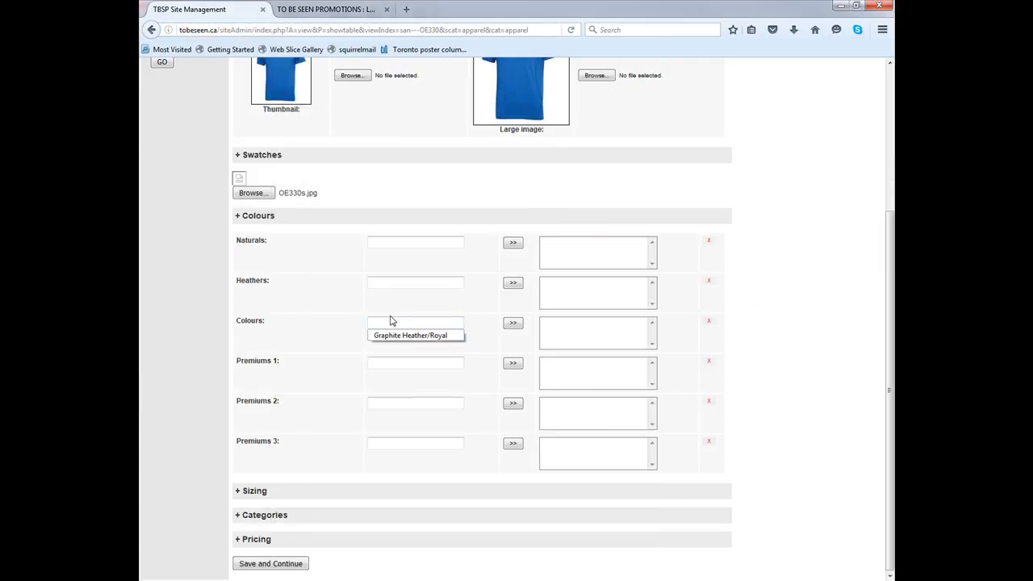
pyautogui.write('Blacktop')
pyautogui.click(513, 323)
pyautogui.click(440, 325)
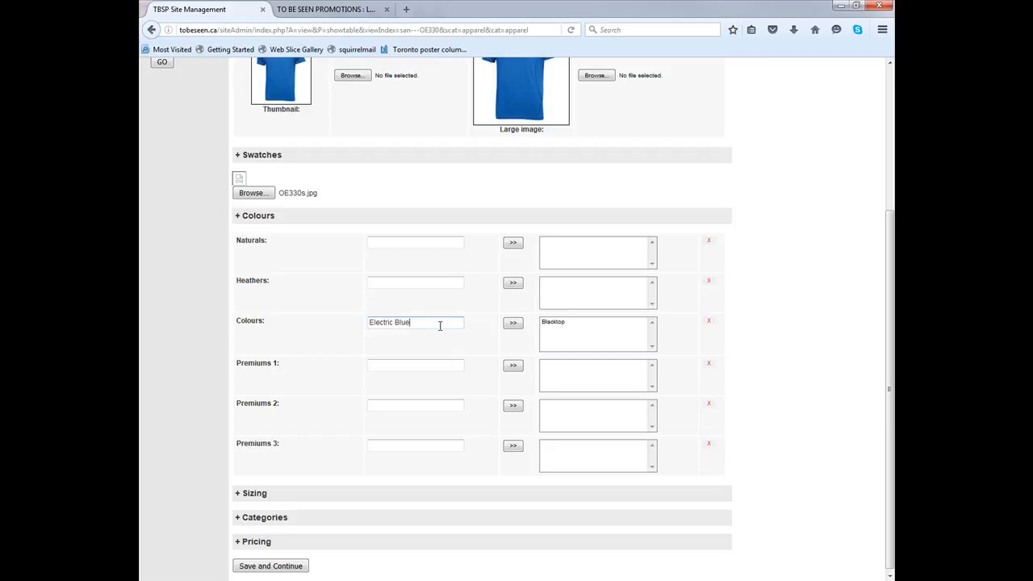
pyautogui.click(513, 323)
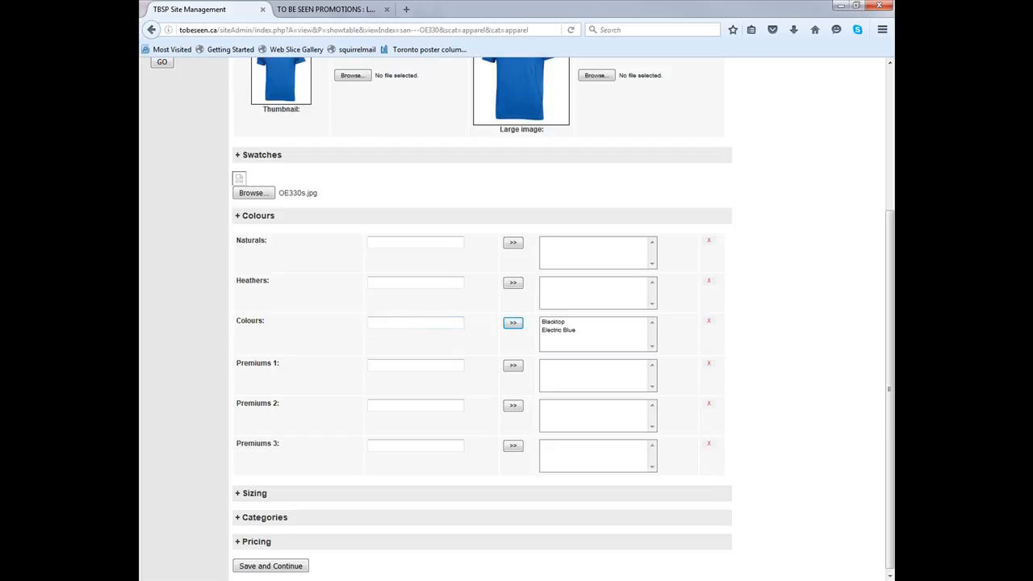
# Add Gear Grey and Pace Yellow to the Colours list, then save and continue the item
pyautogui.click(399, 321)
pyautogui.write('Gear Grey')
pyautogui.click(513, 323)
pyautogui.click(446, 325)
pyautogui.write('Pace Yellow')
pyautogui.click(511, 324)
pyautogui.click(246, 564)
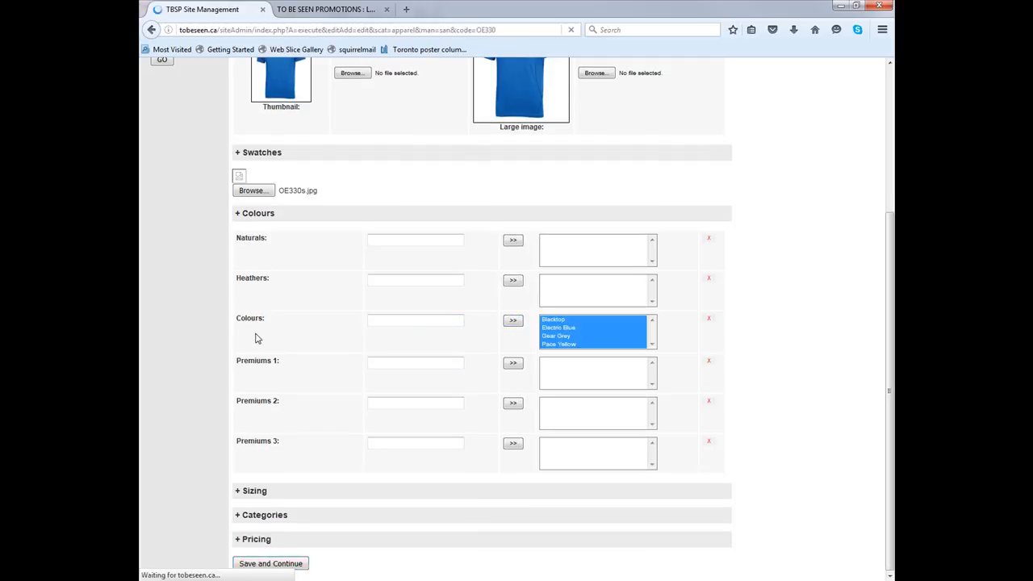
pyautogui.click(279, 237)
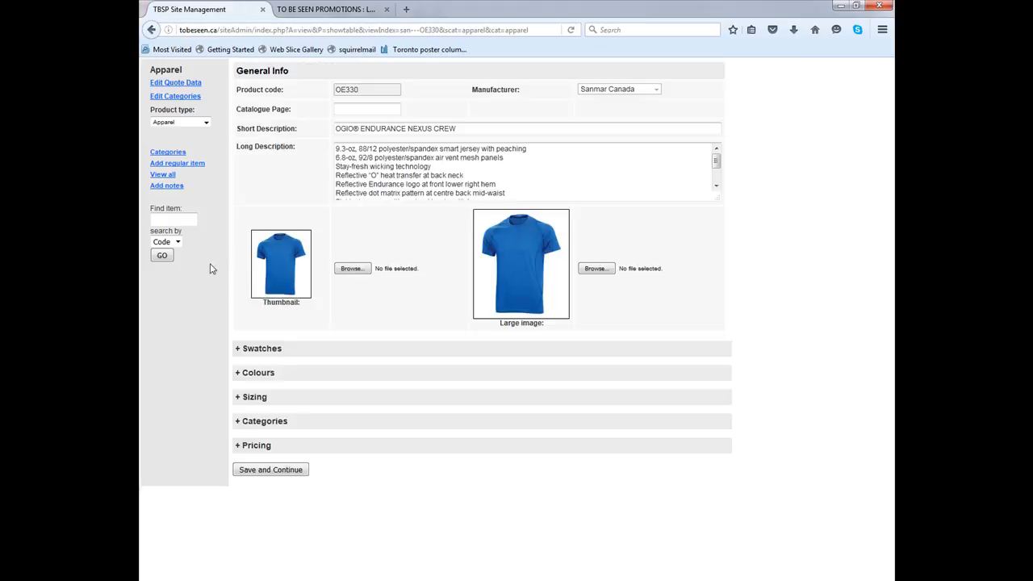
# Expand the Sizing section and review the OE330 size ranges on SanMar and in the price list
pyautogui.click(266, 372)
pyautogui.scroll(-2, 262, 375)
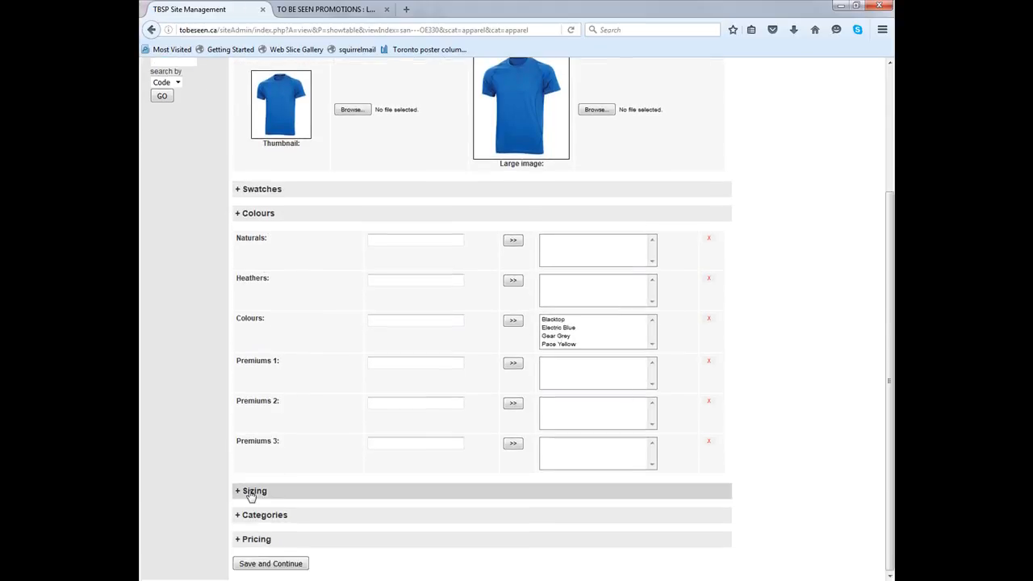
pyautogui.click(251, 492)
pyautogui.scroll(-4, 250, 494)
pyautogui.moveTo(0, 20); pyautogui.dragTo(406, 20)
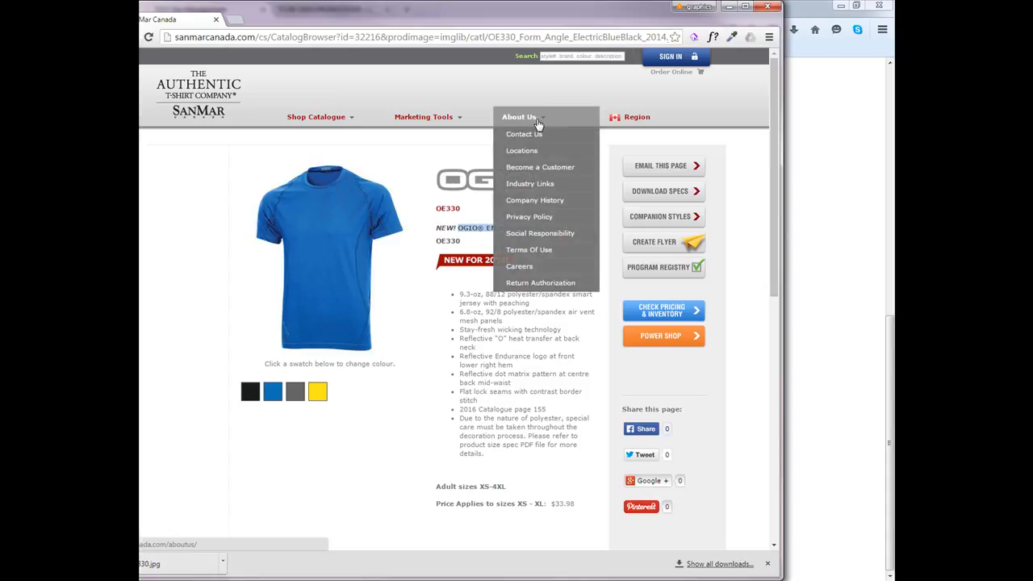
pyautogui.moveTo(528, 16); pyautogui.dragTo(0, 16)
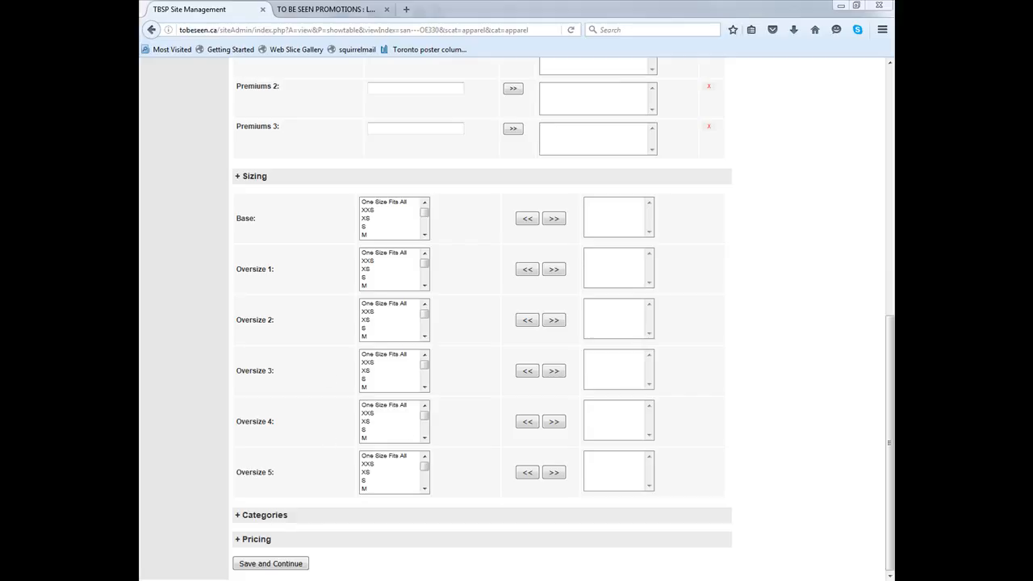
pyautogui.moveTo(894, 71); pyautogui.dragTo(389, 2)
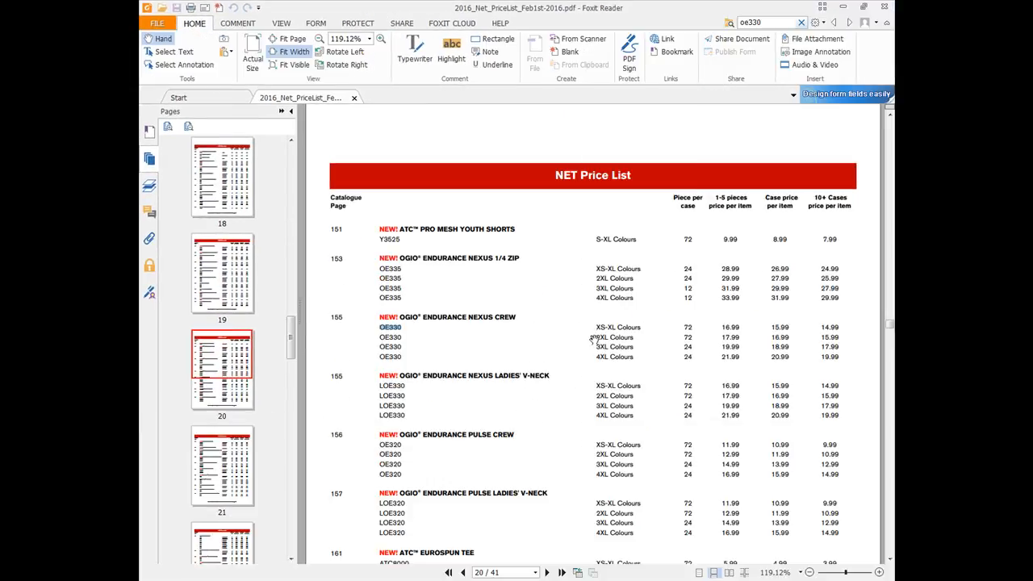
pyautogui.moveTo(607, 328); pyautogui.dragTo(642, 327)
pyautogui.click(769, 325)
pyautogui.moveTo(773, 325); pyautogui.dragTo(801, 327)
pyautogui.click(627, 353)
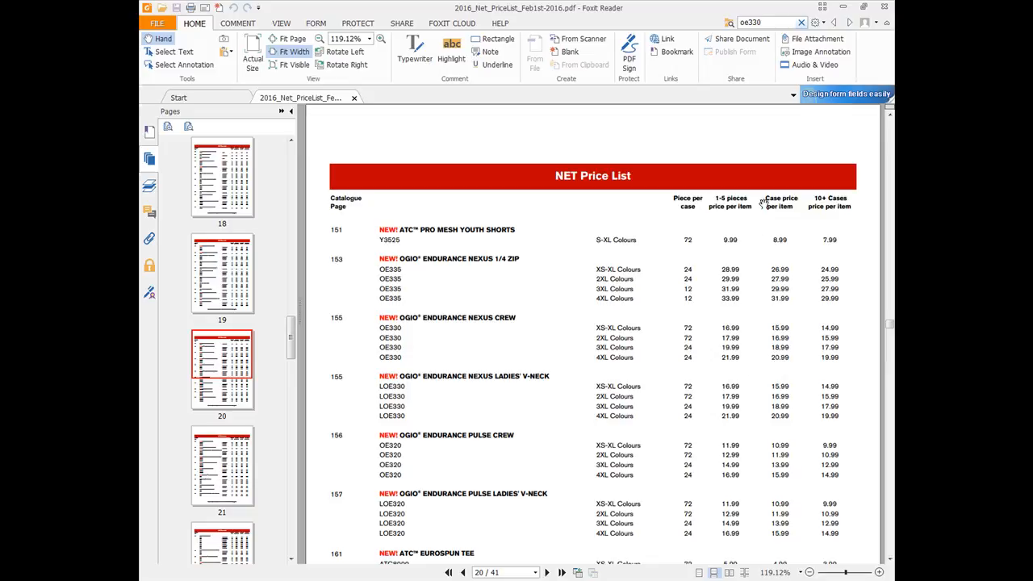
pyautogui.moveTo(767, 193); pyautogui.dragTo(792, 206)
pyautogui.click(744, 338)
pyautogui.doubleClick(522, 8)
pyautogui.moveTo(796, 8); pyautogui.dragTo(893, 7)
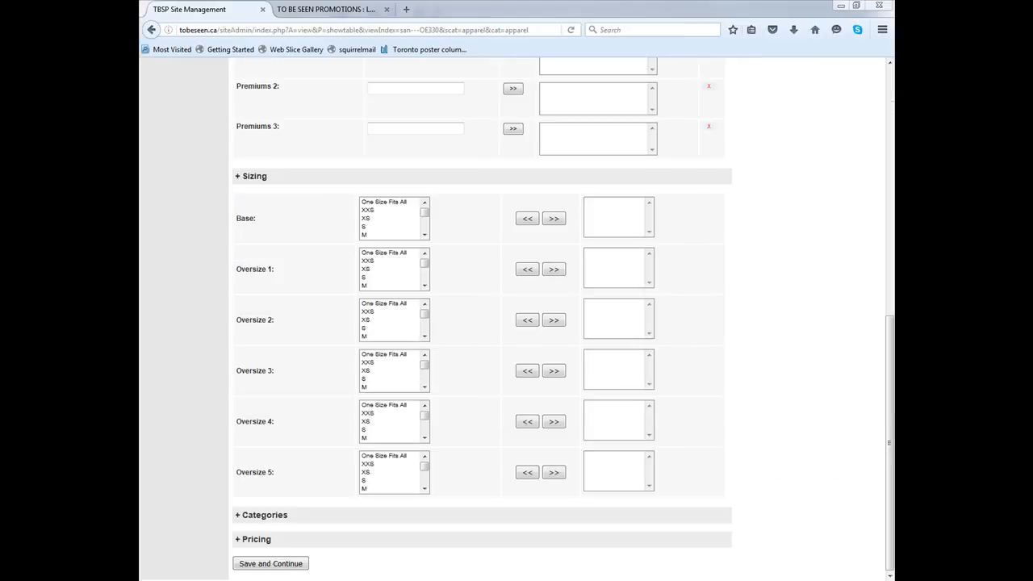
# Move sizes XS through XL into the Base sizing list
pyautogui.click(369, 218)
pyautogui.scroll(-2, 390, 230)
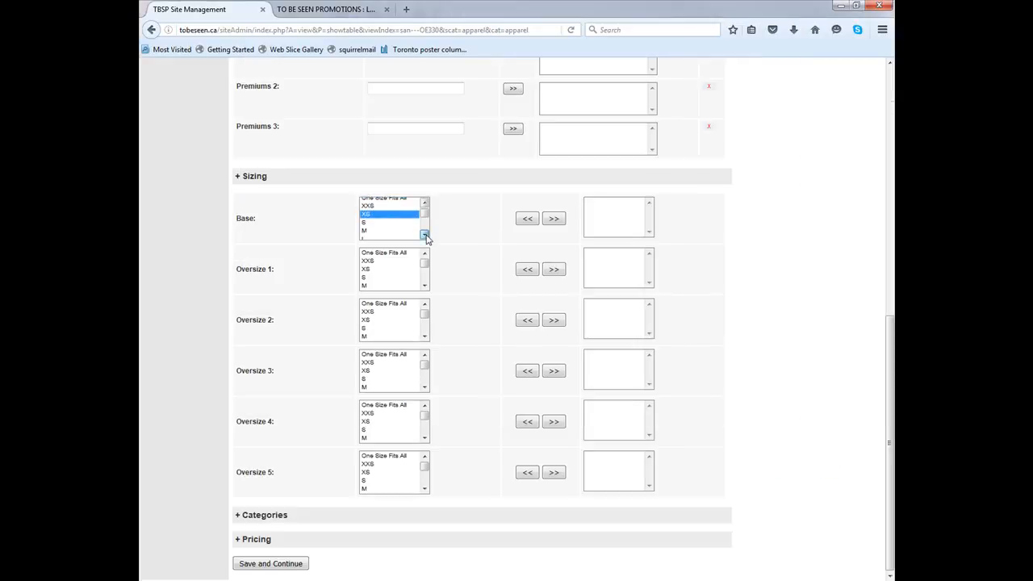
pyautogui.keyDown('shift'); pyautogui.click(390, 234); pyautogui.keyUp('shift')
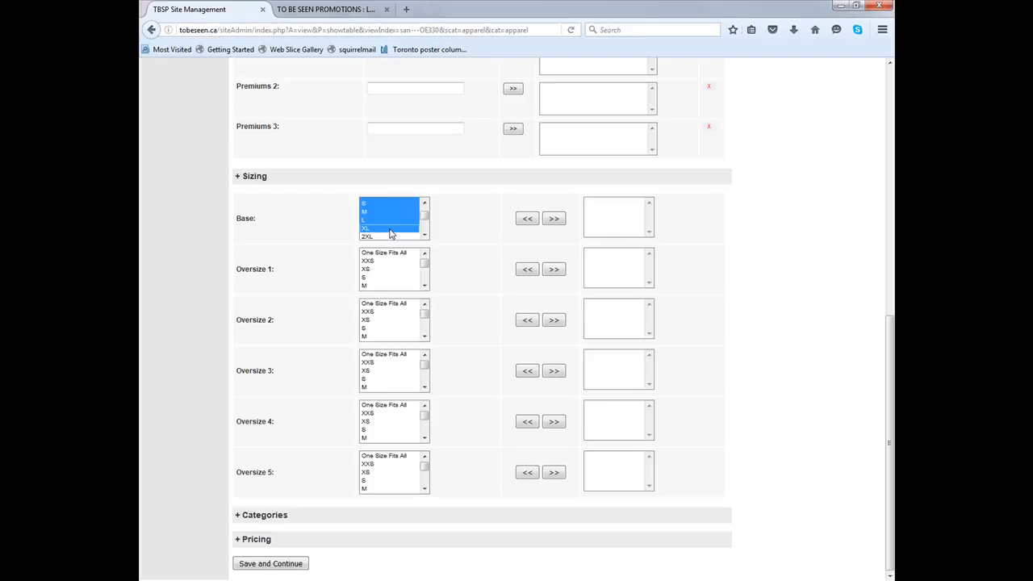
pyautogui.click(553, 218)
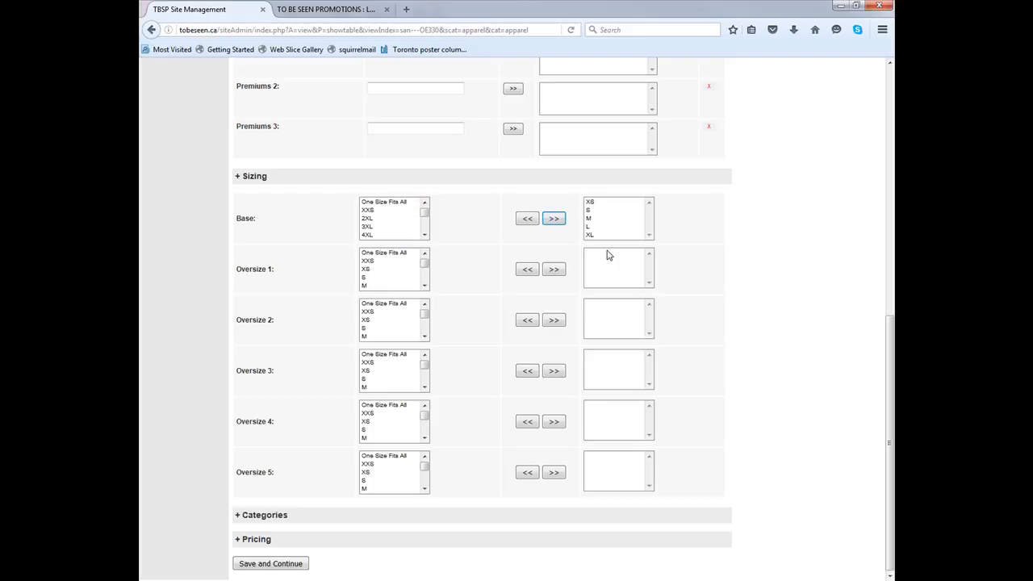
# Assign 2XL to Oversize 1 and 3XL to Oversize 2
pyautogui.click(376, 269)
pyautogui.scroll(-3, 422, 284)
pyautogui.click(403, 287)
pyautogui.click(555, 271)
pyautogui.click(374, 319)
pyautogui.scroll(-2, 377, 327)
pyautogui.click(377, 325)
pyautogui.click(554, 320)
# Assign 4XL to Oversize 3, then save and continue the item
pyautogui.click(394, 374)
pyautogui.scroll(-2, 387, 384)
pyautogui.scroll(-2, 384, 387)
pyautogui.click(385, 386)
pyautogui.click(555, 371)
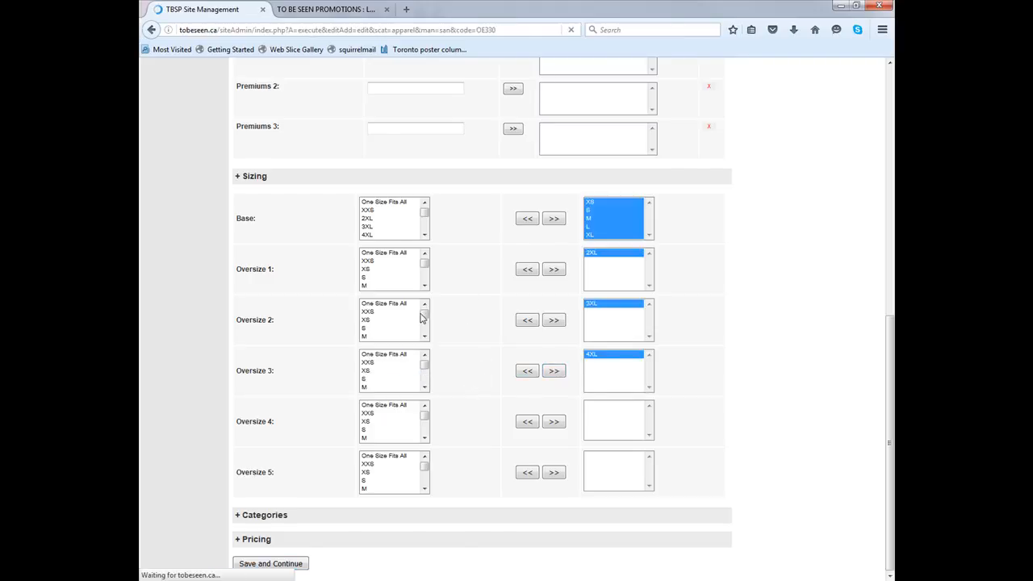
pyautogui.scroll(-10, 459, 318)
pyautogui.click(257, 546)
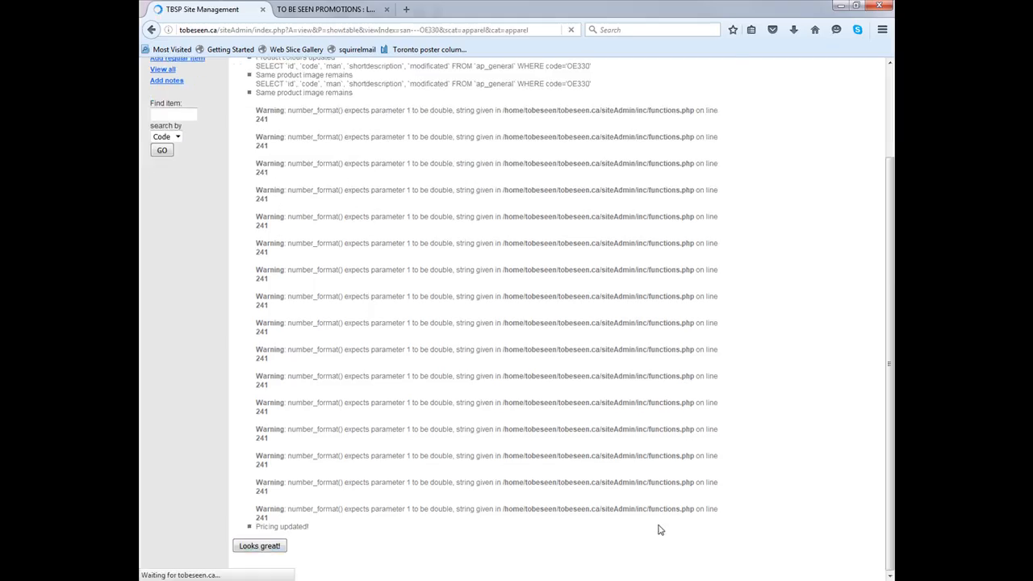
# Accept the update summary and expand the Categories section
pyautogui.click(280, 399)
pyautogui.scroll(-5, 557, 387)
pyautogui.click(252, 516)
pyautogui.scroll(-3, 274, 485)
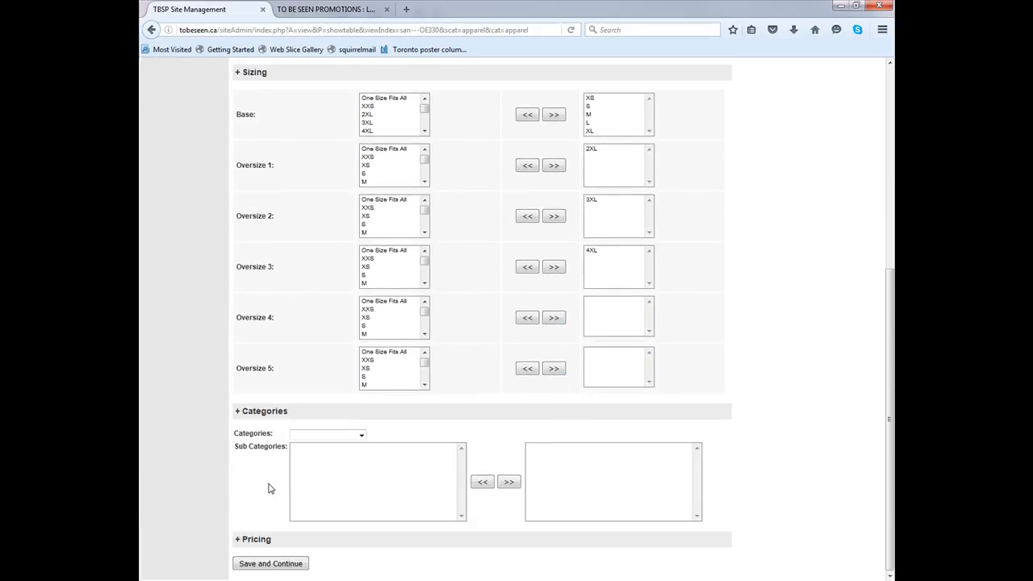
# Choose the T-Shirts category and add the T-Shirts - Basic Tee subcategory
pyautogui.click(308, 437)
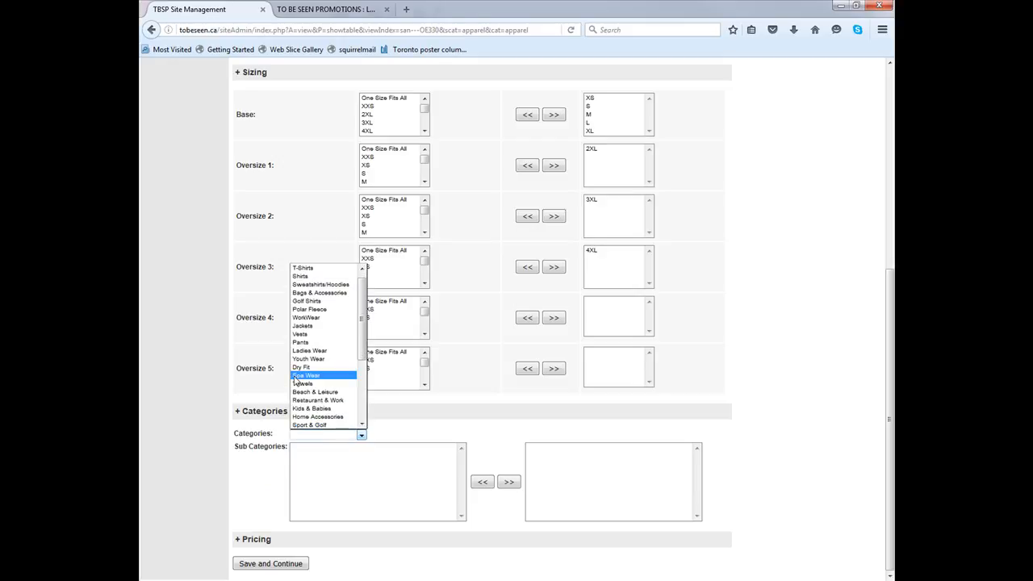
pyautogui.click(304, 270)
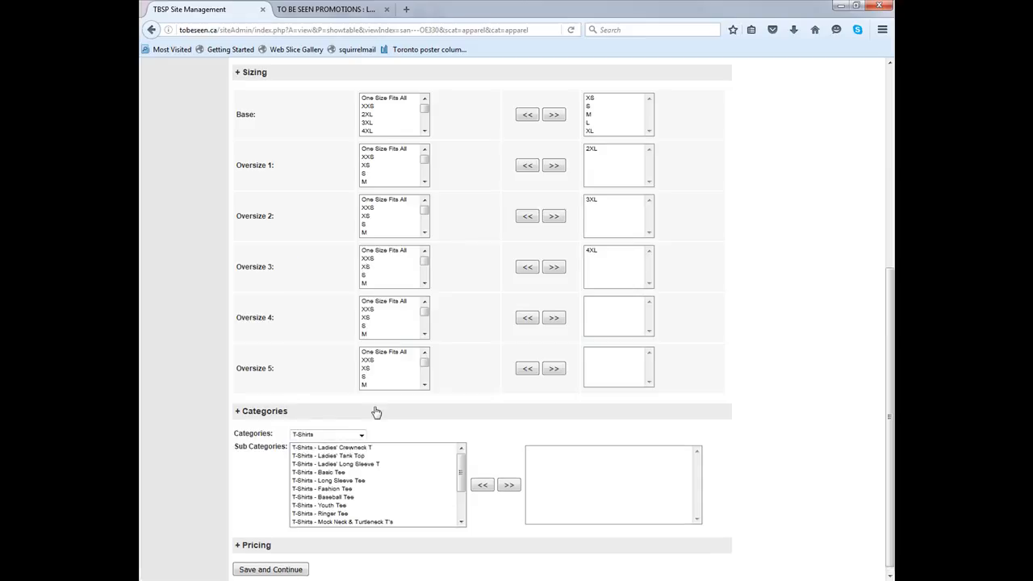
pyautogui.click(339, 473)
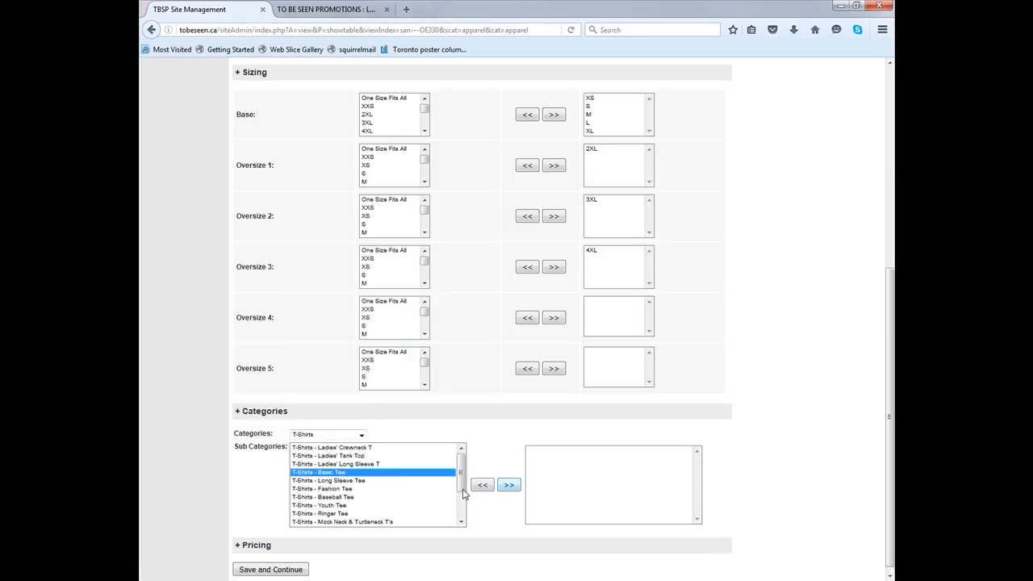
pyautogui.click(509, 486)
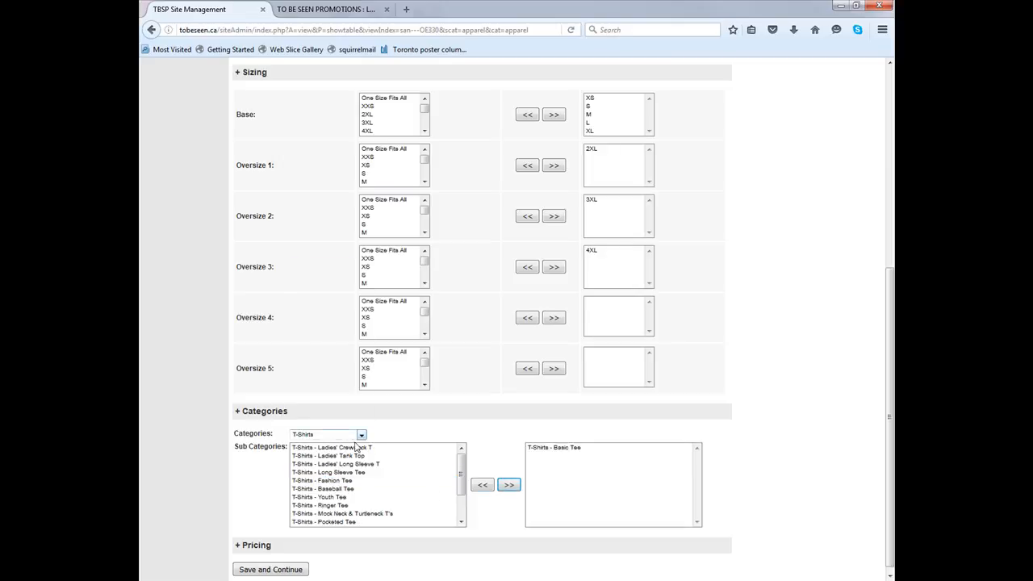
# Switch the category selector to Shirts, then save and continue the item
pyautogui.click(338, 438)
pyautogui.click(331, 280)
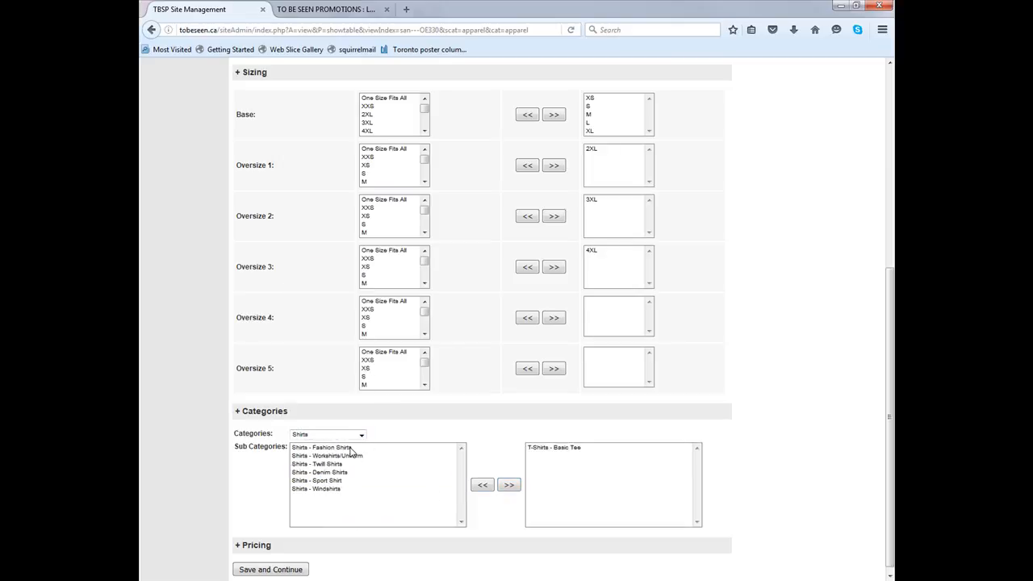
pyautogui.click(348, 436)
pyautogui.scroll(-4, 331, 371)
pyautogui.scroll(6, 327, 371)
pyautogui.click(414, 426)
pyautogui.scroll(-1, 339, 517)
pyautogui.click(282, 556)
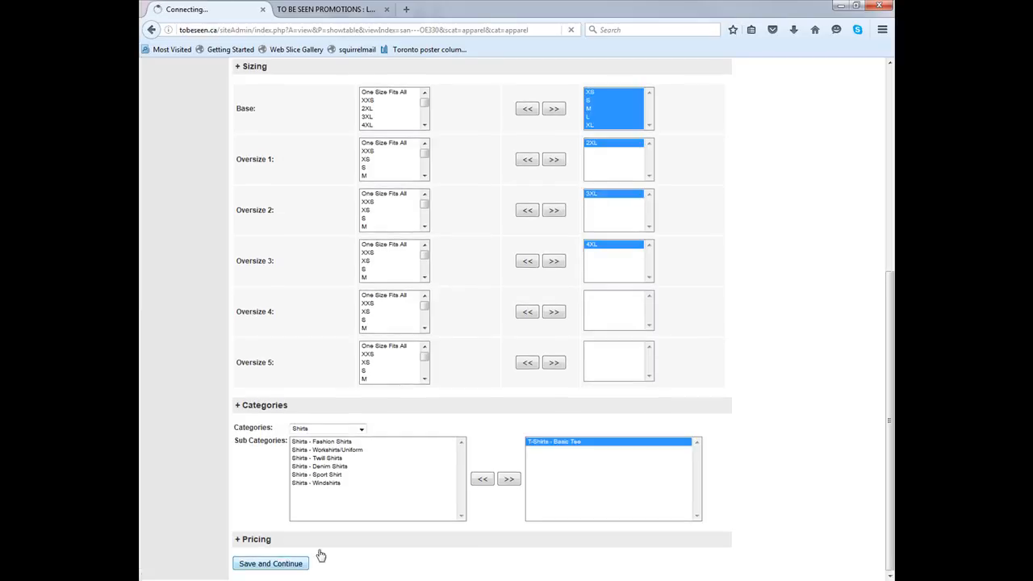
# Accept the update summary and expand the Pricing section
pyautogui.scroll(-5, 273, 549)
pyautogui.click(271, 550)
pyautogui.click(396, 428)
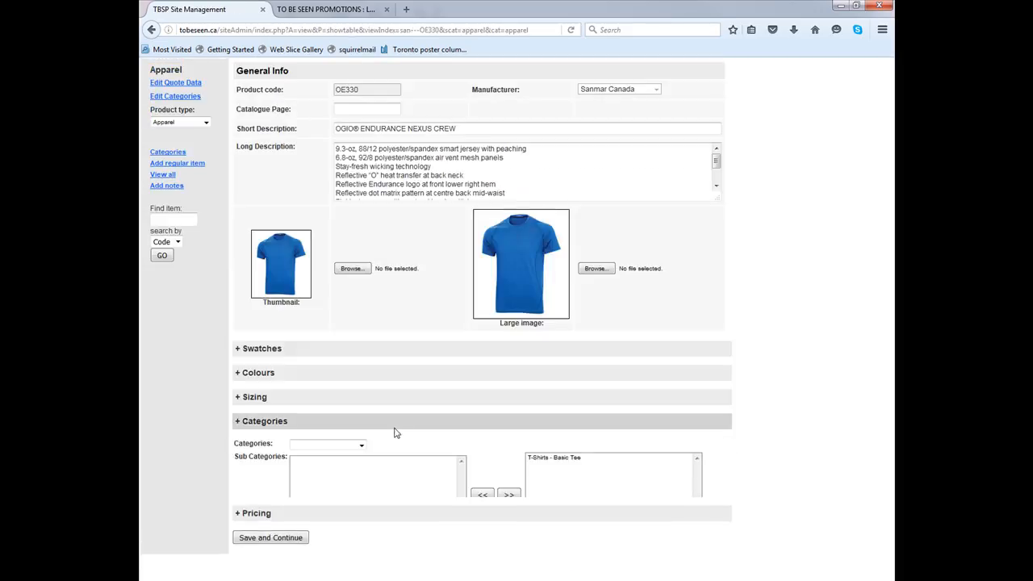
pyautogui.click(272, 538)
pyautogui.scroll(-3, 633, 489)
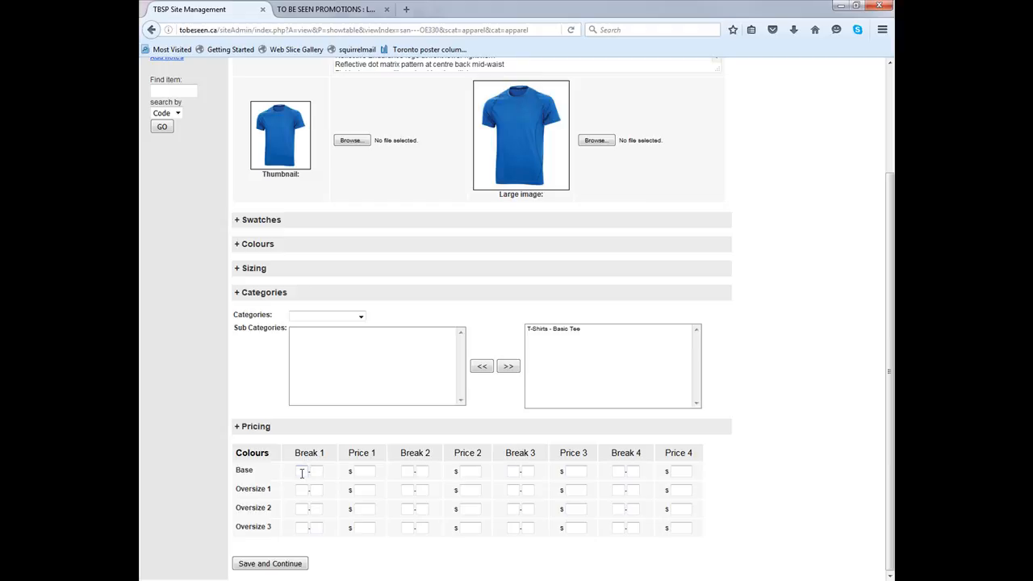
# Set Break 1 to 1 for the Base, Oversize 1, Oversize 2 and Oversize 3 rows
pyautogui.write('1')
pyautogui.click(300, 487)
pyautogui.click(300, 489)
pyautogui.write('1')
pyautogui.click(303, 505)
pyautogui.click(300, 507)
pyautogui.click(300, 508)
pyautogui.click(310, 524)
pyautogui.click(302, 526)
pyautogui.click(302, 526)
pyautogui.click(303, 530)
pyautogui.click(303, 530)
pyautogui.click(310, 540)
# Look up the OE330 prices in the net price list PDF
pyautogui.moveTo(893, 57); pyautogui.dragTo(477, 2)
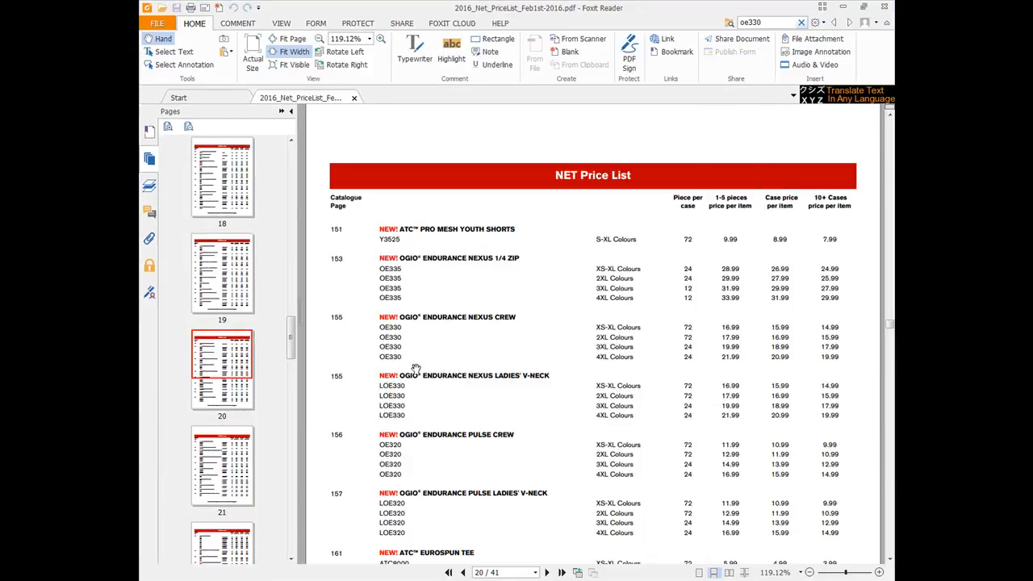
pyautogui.doubleClick(780, 22)
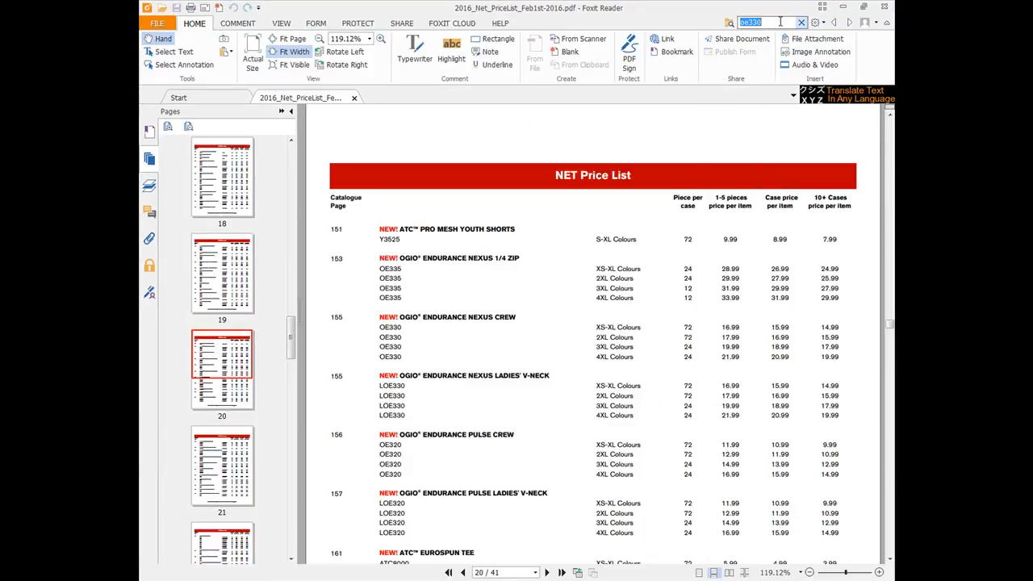
pyautogui.click(778, 329)
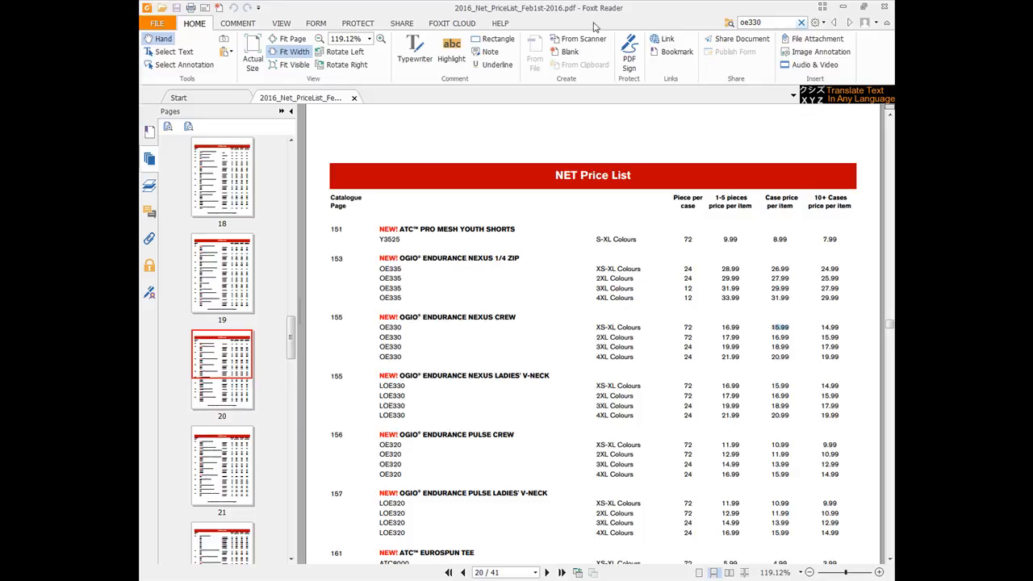
# Return to the admin form and set all four Base prices to 15.99
pyautogui.hotkey('alt', 'Tab')
pyautogui.click(362, 471)
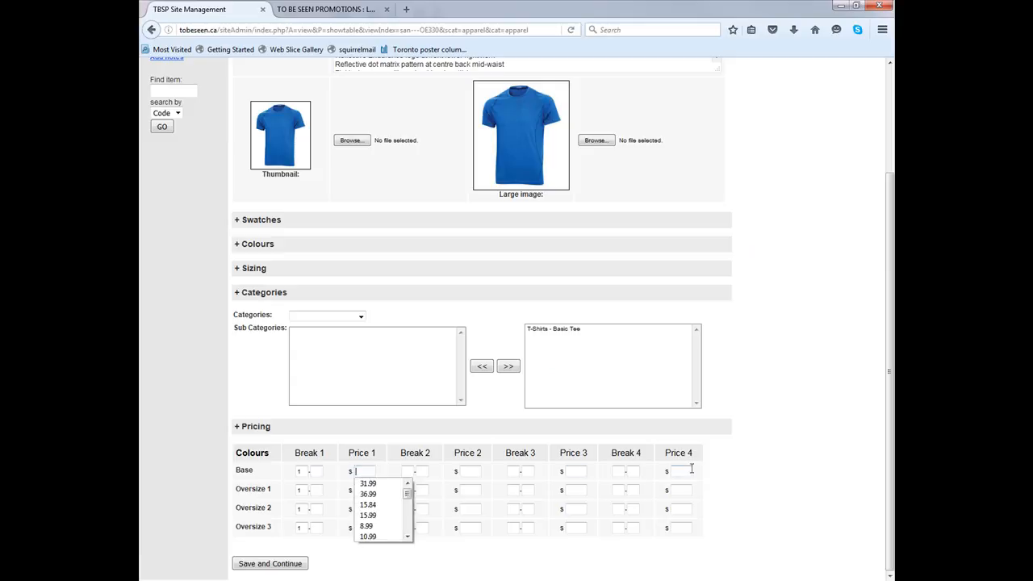
pyautogui.click(275, 267)
pyautogui.scroll(-5, 343, 228)
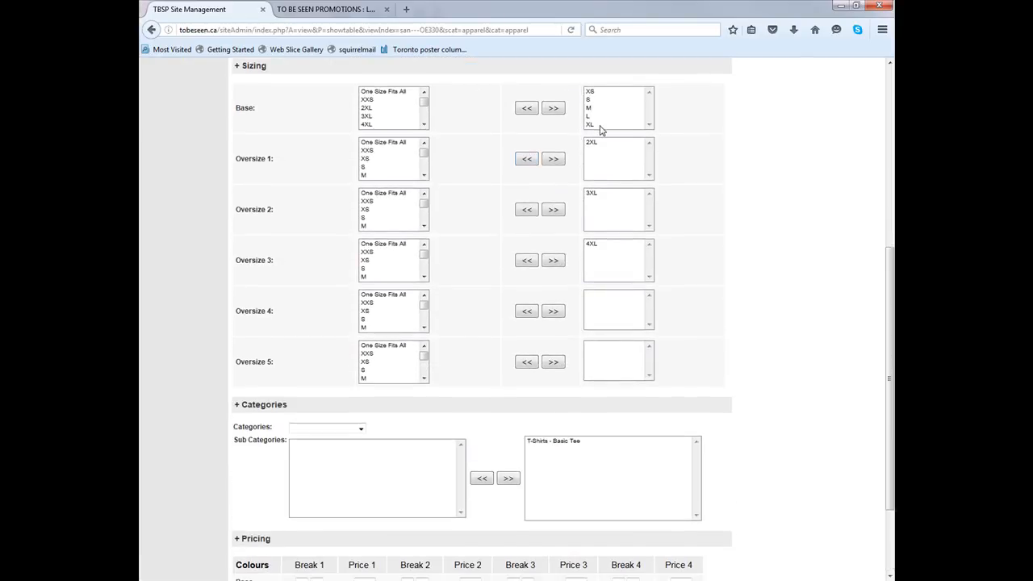
pyautogui.scroll(-3, 600, 135)
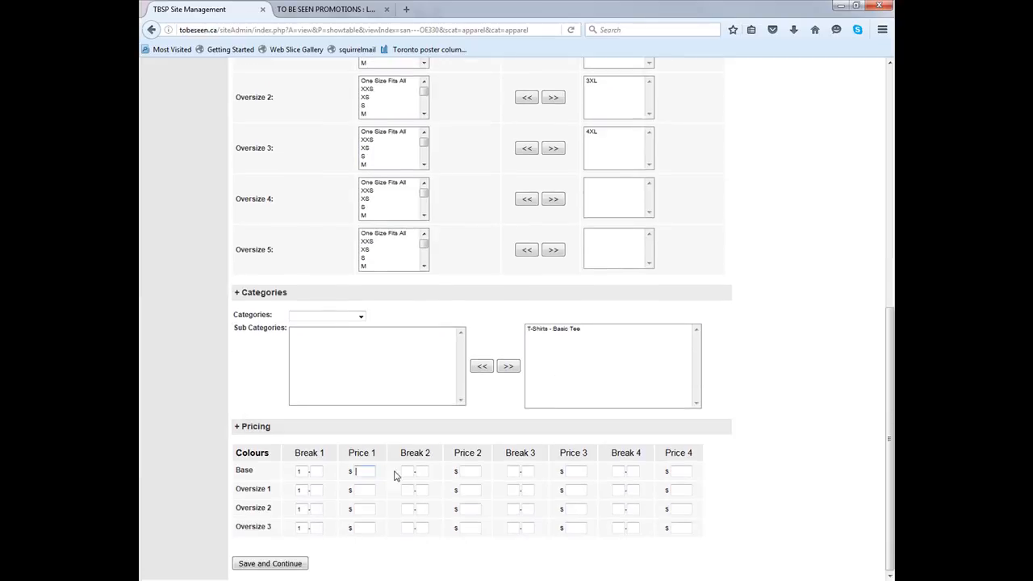
pyautogui.write('15.99')
pyautogui.press('Tab')
pyautogui.write('15.99')
pyautogui.press('Tab')
pyautogui.write('15.99')
pyautogui.press('Tab')
pyautogui.write('15.99')
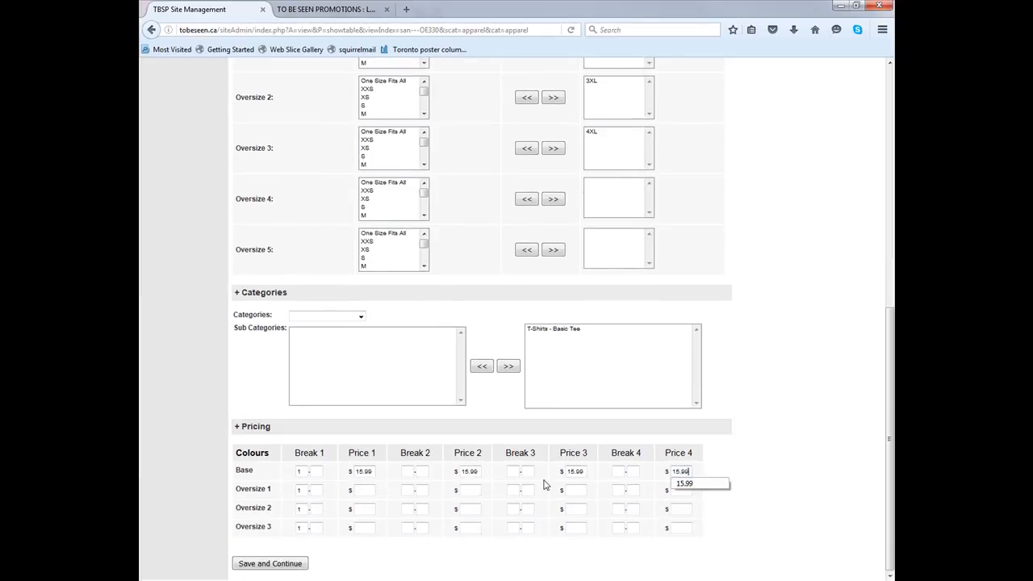
pyautogui.press('Tab')
# Check the OE330 2XL row in the price list PDF and move its window aside
pyautogui.hotkey('alt', 'Tab')
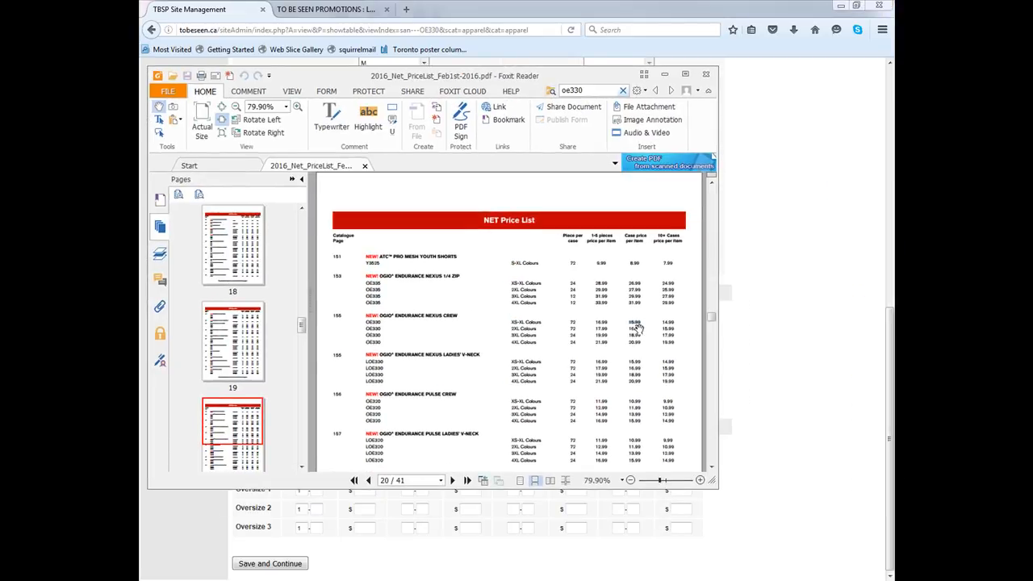
pyautogui.tripleClick(637, 323)
pyautogui.tripleClick(635, 328)
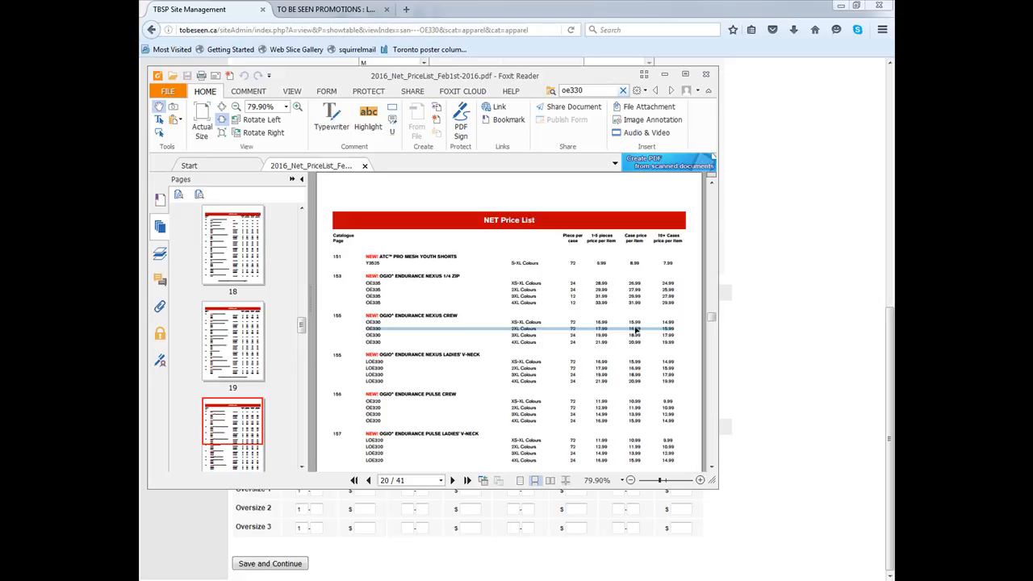
pyautogui.click(638, 331)
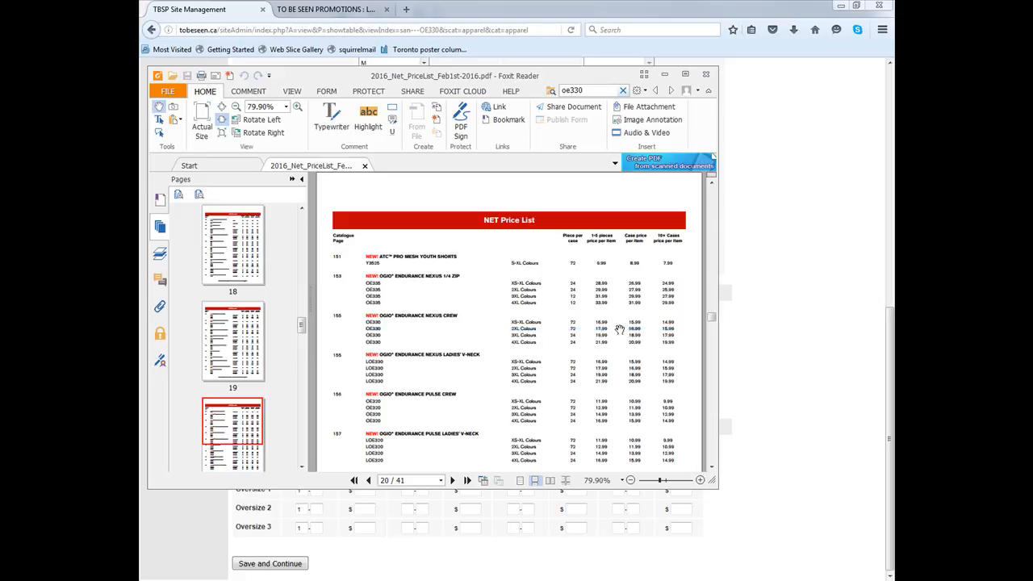
pyautogui.moveTo(585, 74); pyautogui.dragTo(1032, 111)
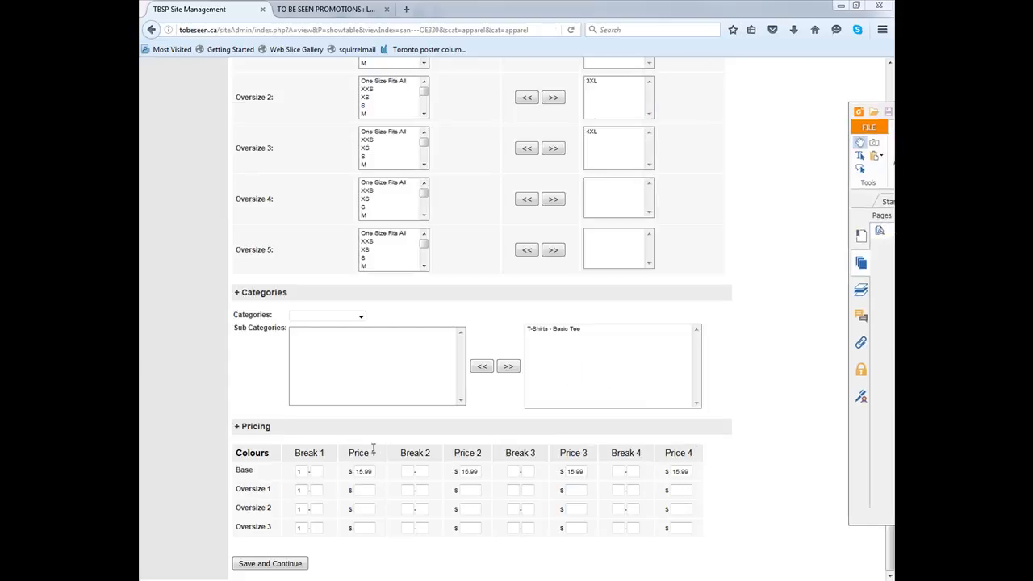
# Set all four Oversize 1 prices to 16.99
pyautogui.click(359, 490)
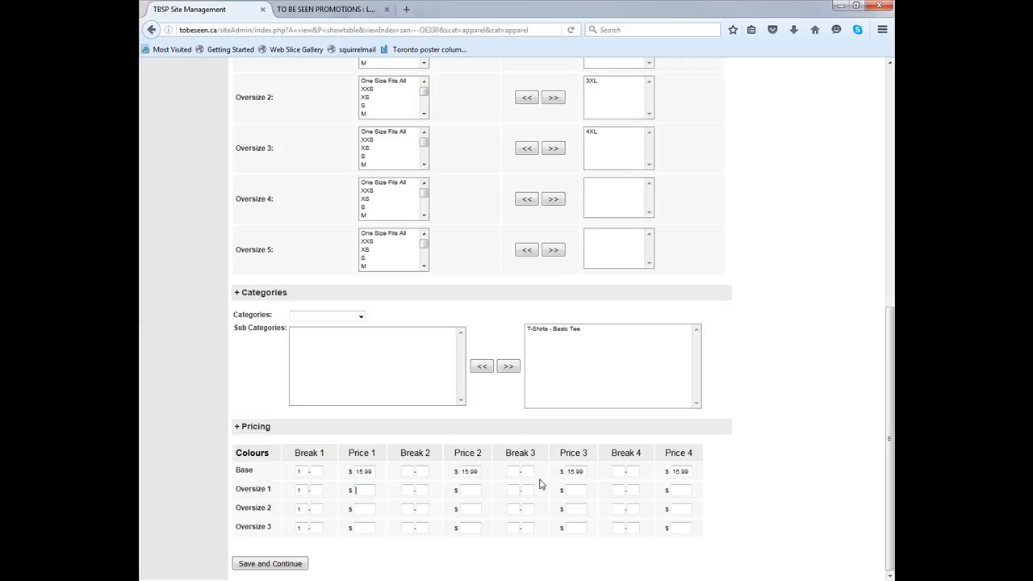
pyautogui.write('16.99')
pyautogui.click(463, 490)
pyautogui.write('16.99')
pyautogui.click(569, 490)
pyautogui.write('16.99')
pyautogui.click(682, 490)
pyautogui.write('16.99')
pyautogui.hotkey('alt', 'Tab')
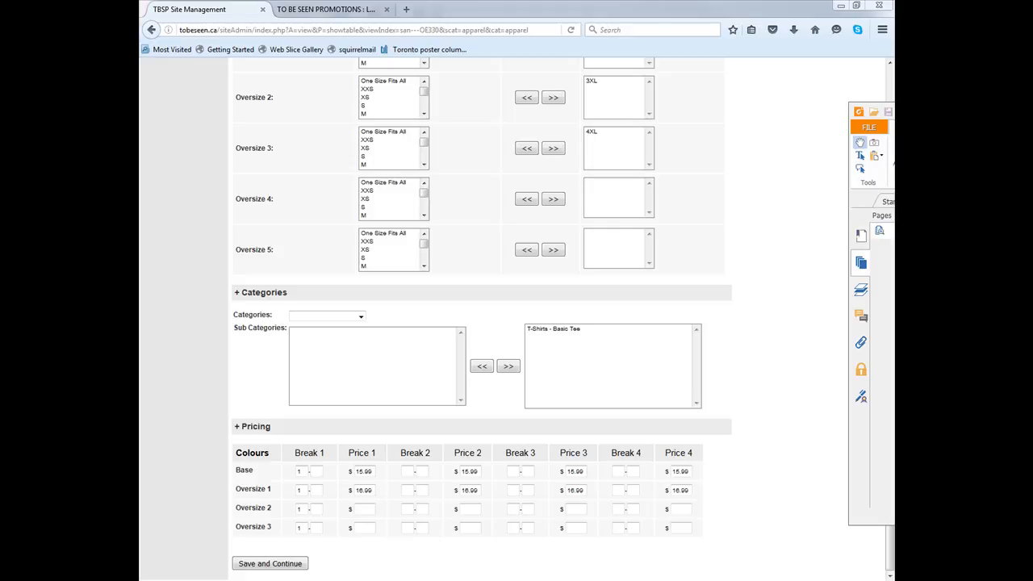
# Set all four Oversize 2 prices to 18.99
pyautogui.click(367, 508)
pyautogui.write('18.99')
pyautogui.click(476, 509)
pyautogui.write('18.99')
pyautogui.click(571, 508)
pyautogui.write('18.99')
pyautogui.click(676, 508)
pyautogui.write('18.99')
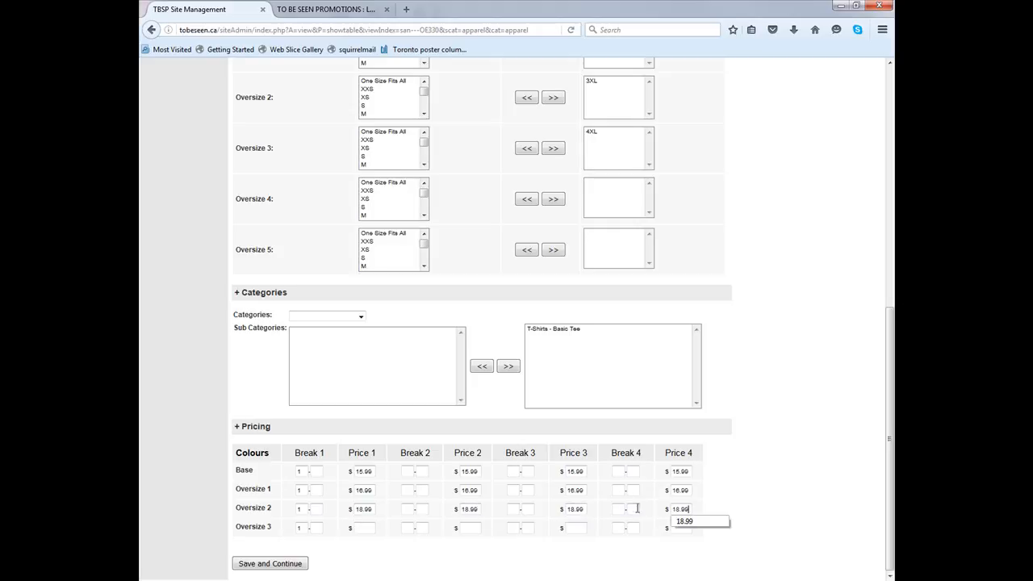
# Set all four Oversize 3 prices to 20.99, then save the item and accept the update summary
pyautogui.hotkey('alt', 'Tab')
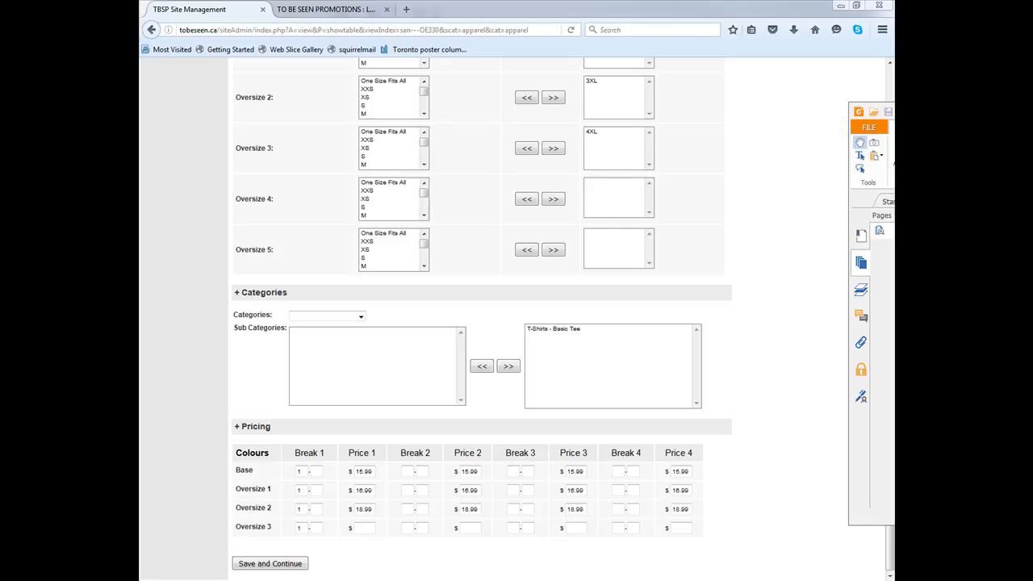
pyautogui.click(368, 528)
pyautogui.write('20.99')
pyautogui.click(476, 528)
pyautogui.write('20.99')
pyautogui.click(571, 529)
pyautogui.write('20.99')
pyautogui.click(677, 528)
pyautogui.write('20.99')
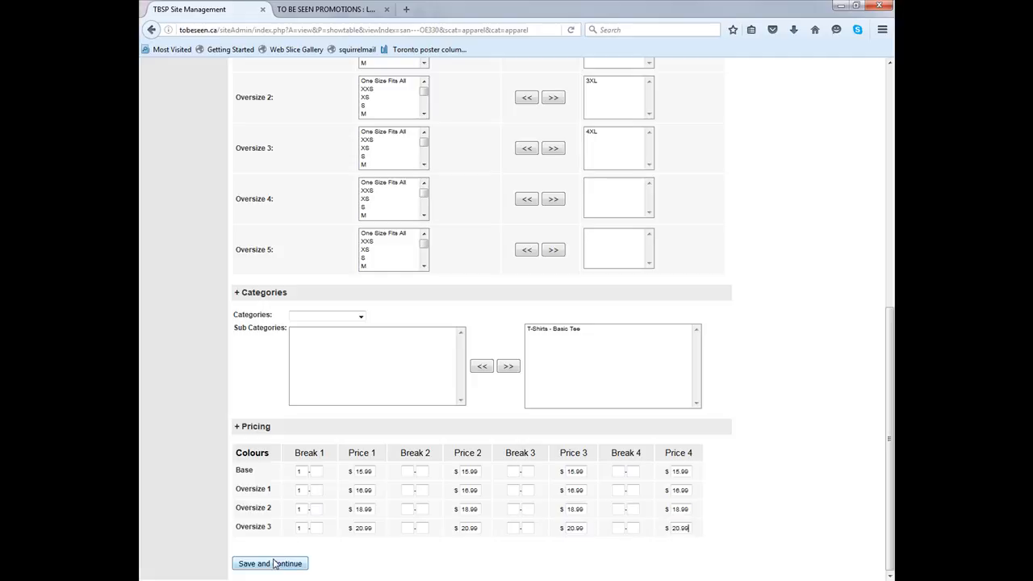
pyautogui.click(273, 563)
pyautogui.click(274, 253)
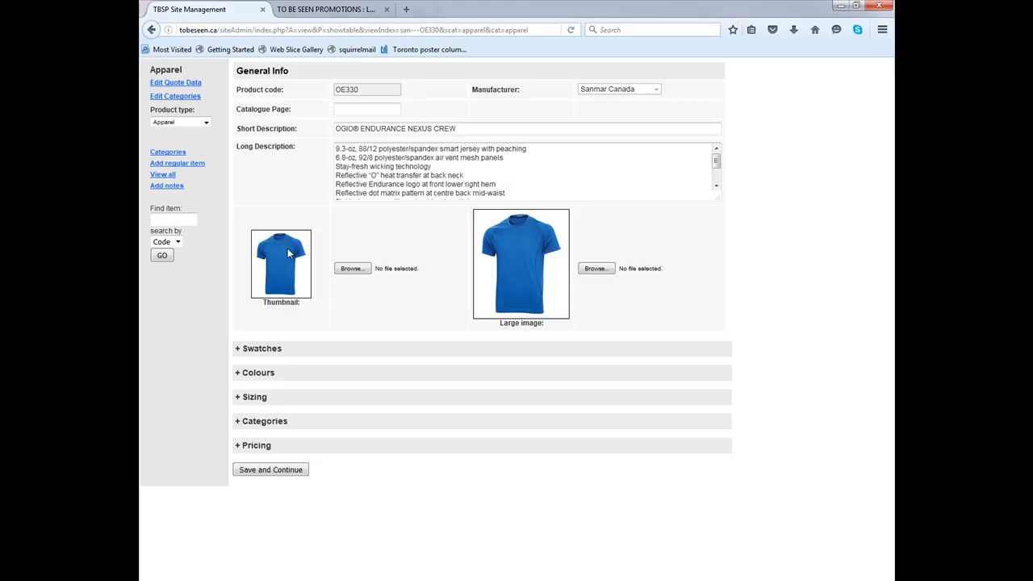
# Search the public promotions site for oe
pyautogui.click(358, 9)
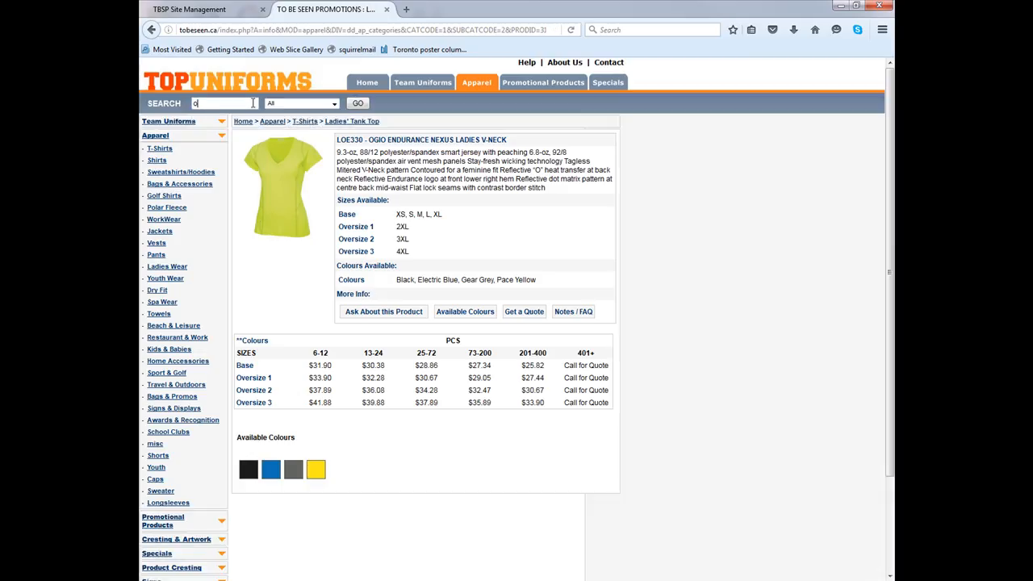
pyautogui.write('oe330')
pyautogui.press('Return')
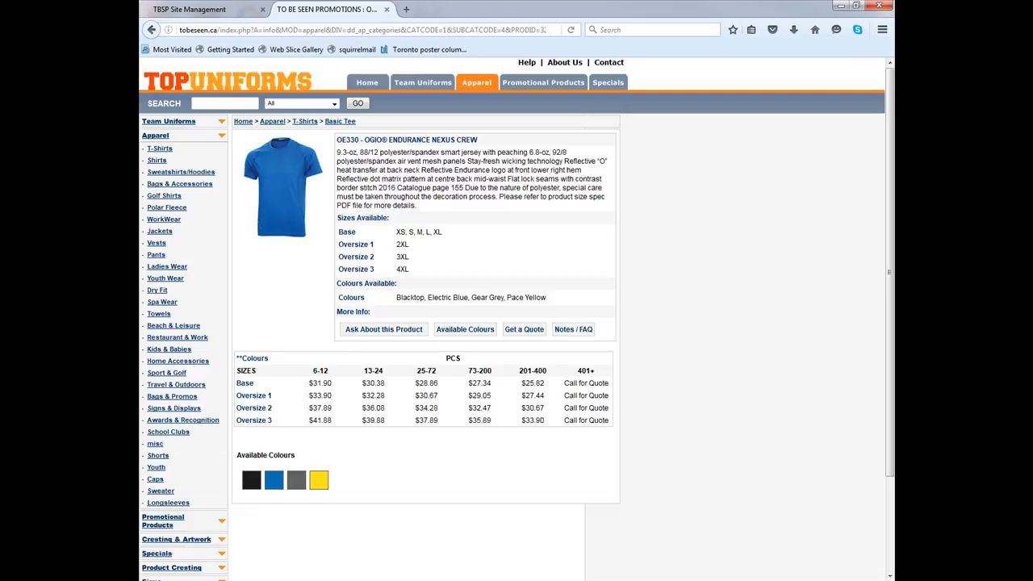
# Search the admin items by code for oe330
pyautogui.click(267, 12)
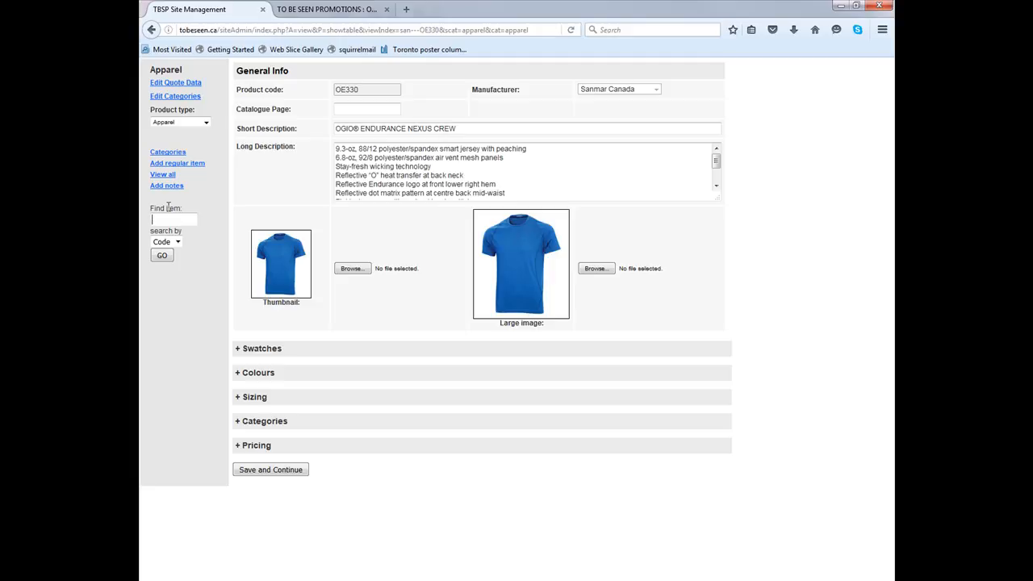
pyautogui.write('0e330')
pyautogui.press('Return')
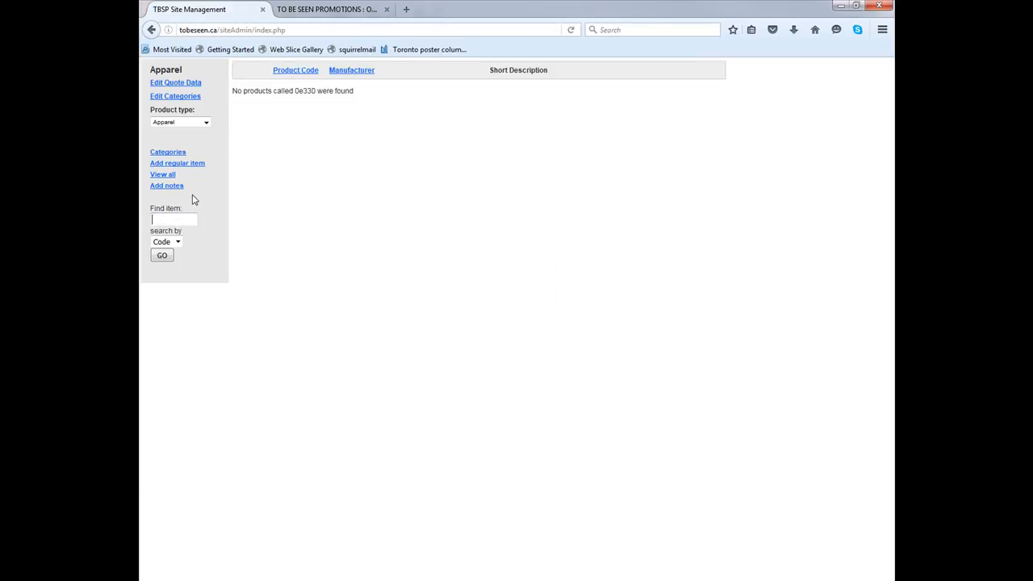
pyautogui.write('oe330')
pyautogui.press('Return')
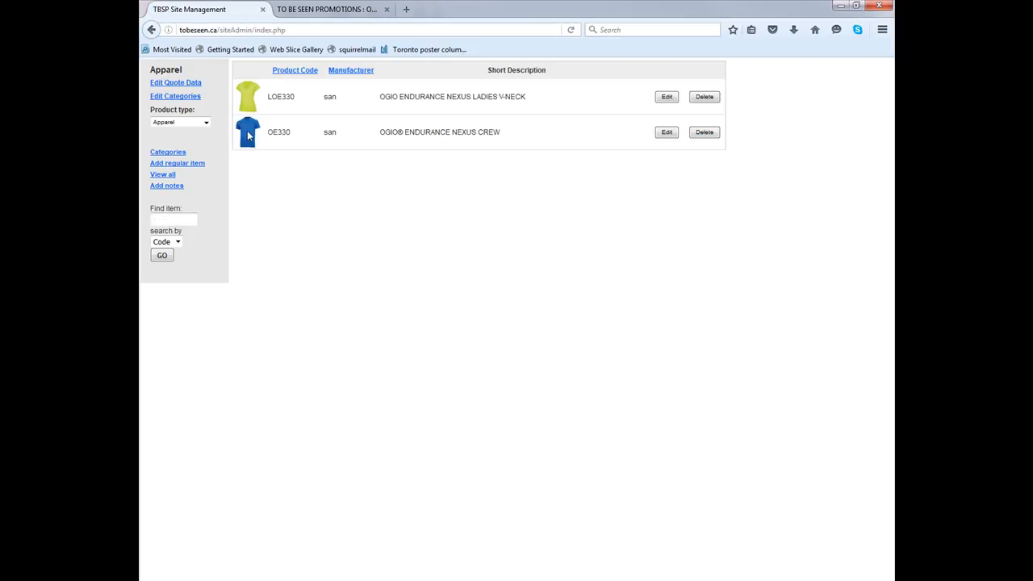
# Open the OE330 crew for editing and expand its Swatches, Colours, Sizing, Categories and Pricing sections to review
pyautogui.click(667, 134)
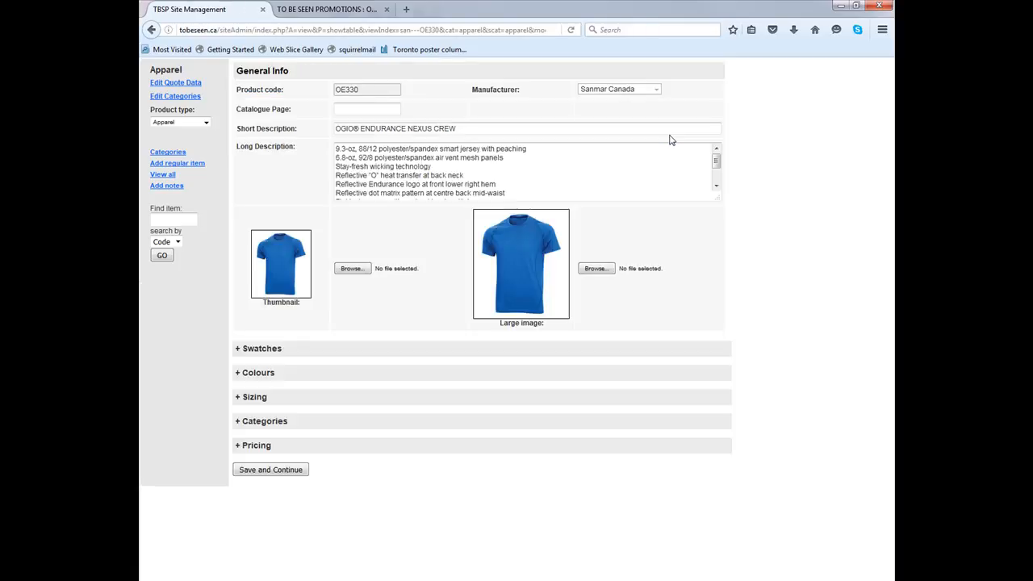
pyautogui.click(426, 199)
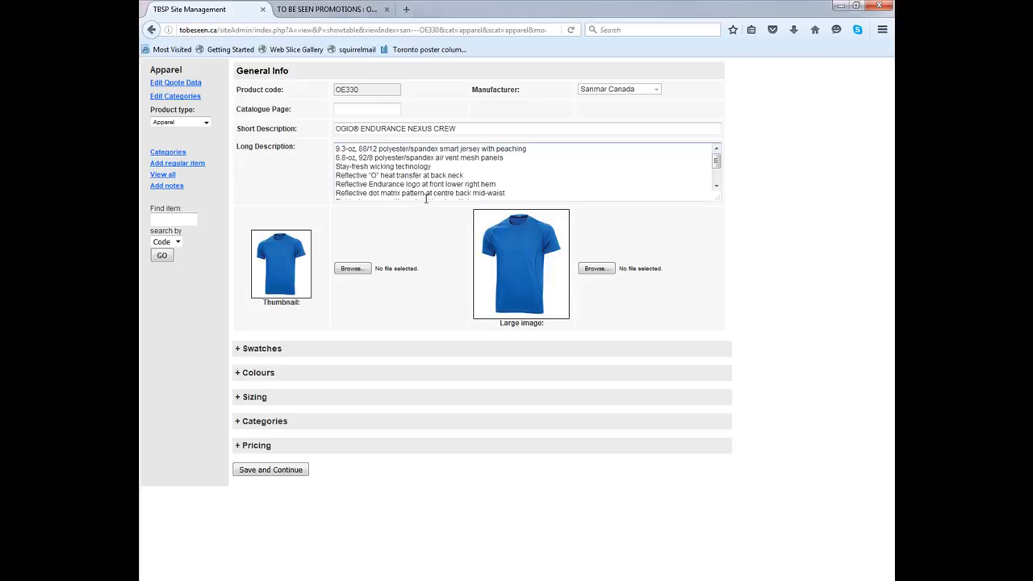
pyautogui.click(284, 351)
pyautogui.click(269, 427)
pyautogui.scroll(-5, 262, 506)
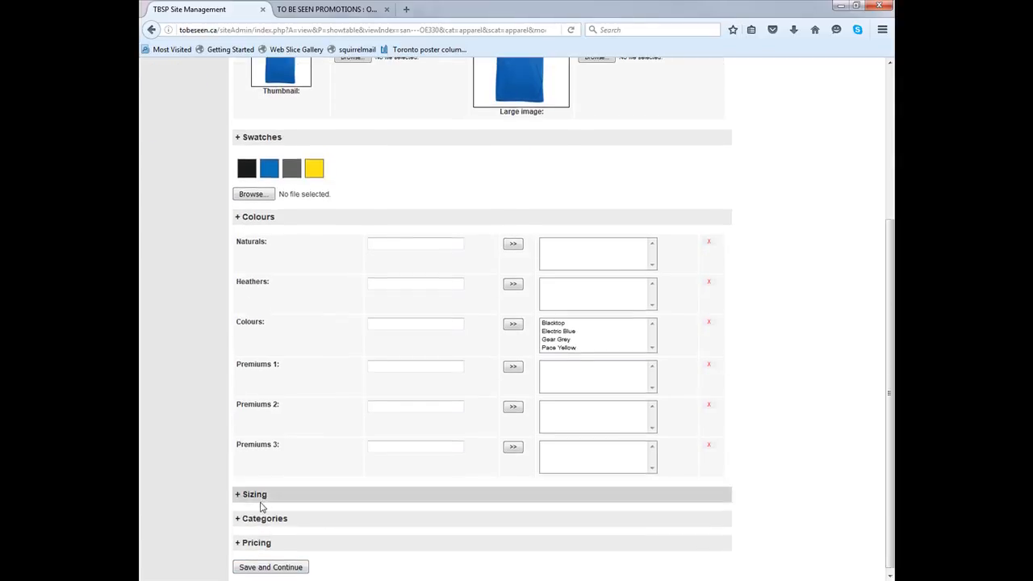
pyautogui.click(261, 500)
pyautogui.scroll(-5, 275, 533)
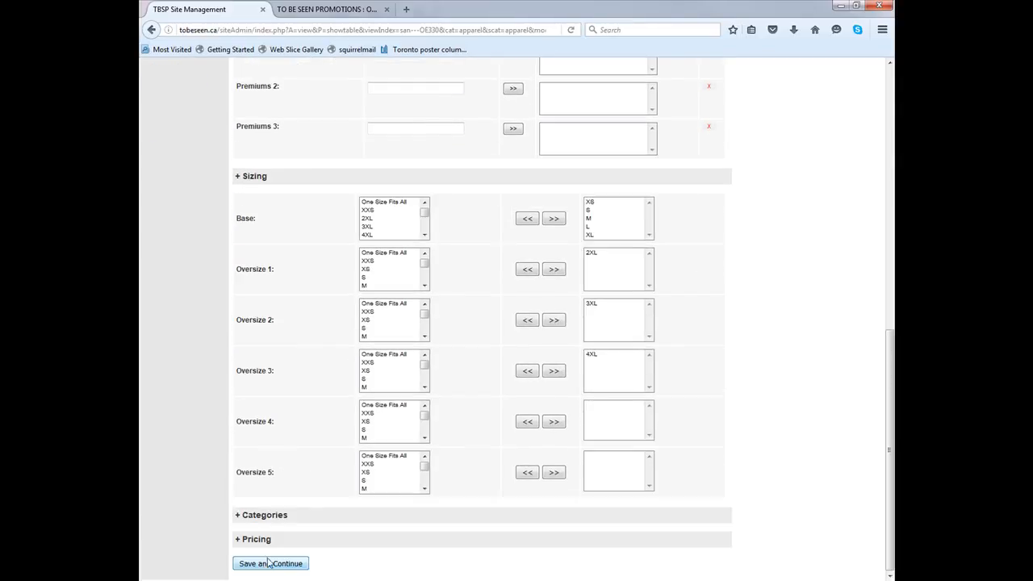
pyautogui.click(277, 514)
pyautogui.scroll(-3, 274, 516)
pyautogui.click(272, 540)
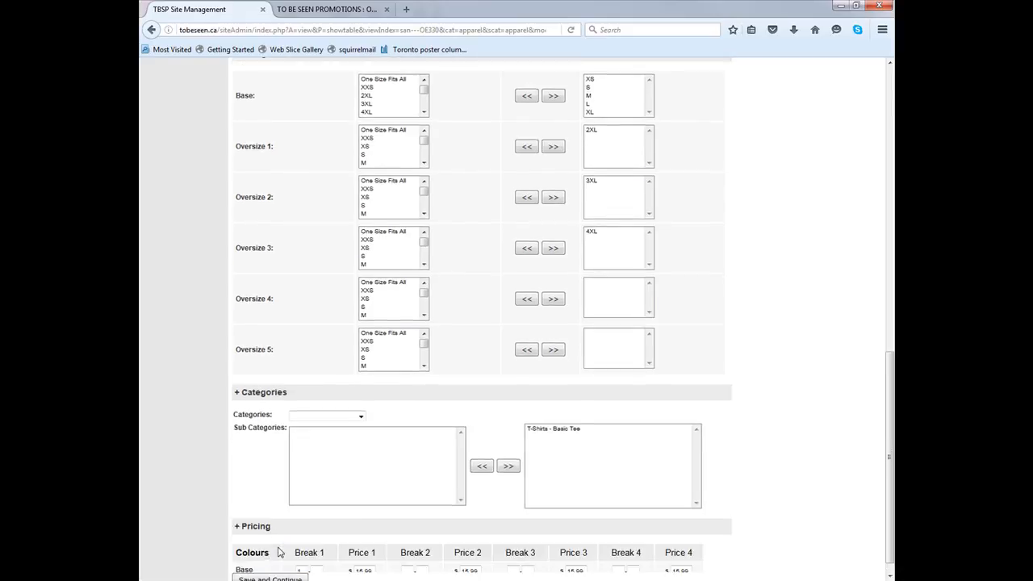
pyautogui.scroll(-3, 278, 557)
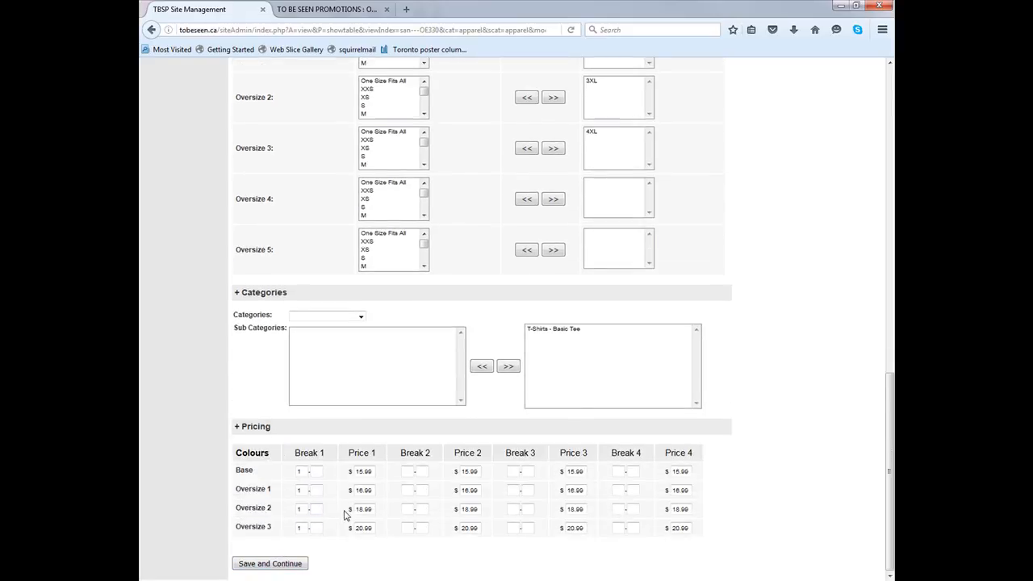
pyautogui.scroll(10, 346, 516)
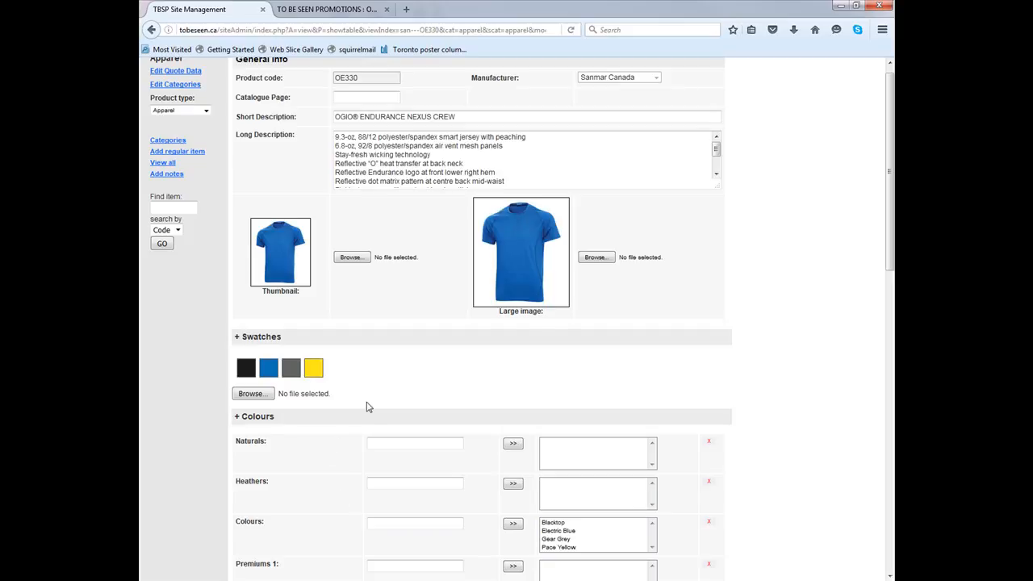
pyautogui.scroll(-10, 367, 406)
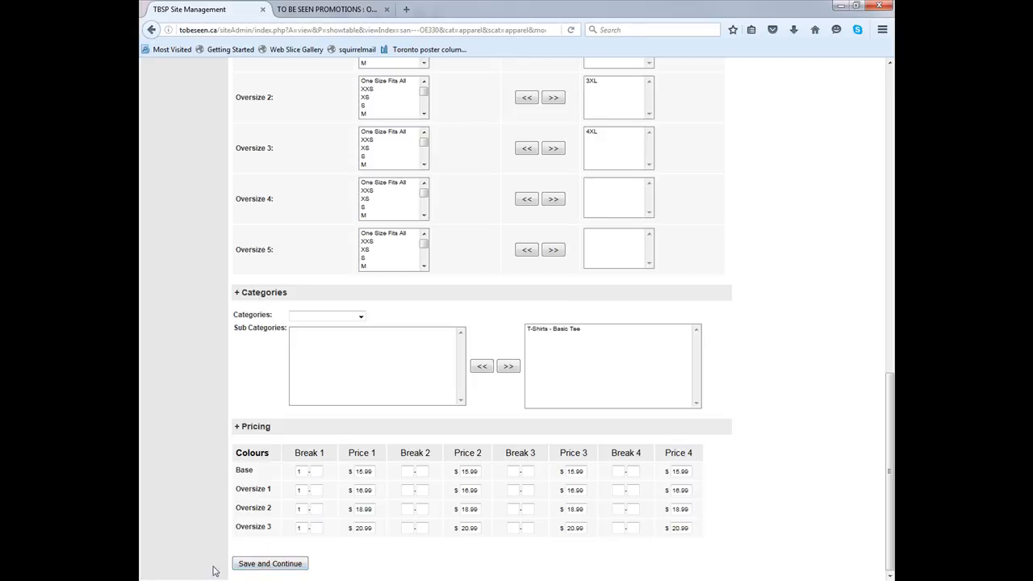
# Save and continue the item and accept the update summary
pyautogui.click(272, 563)
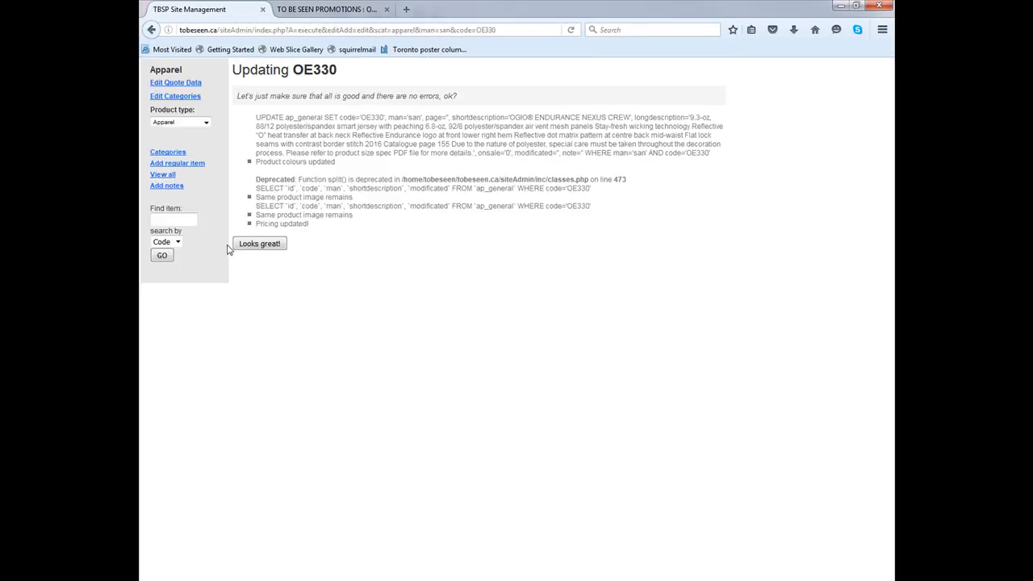
pyautogui.click(259, 243)
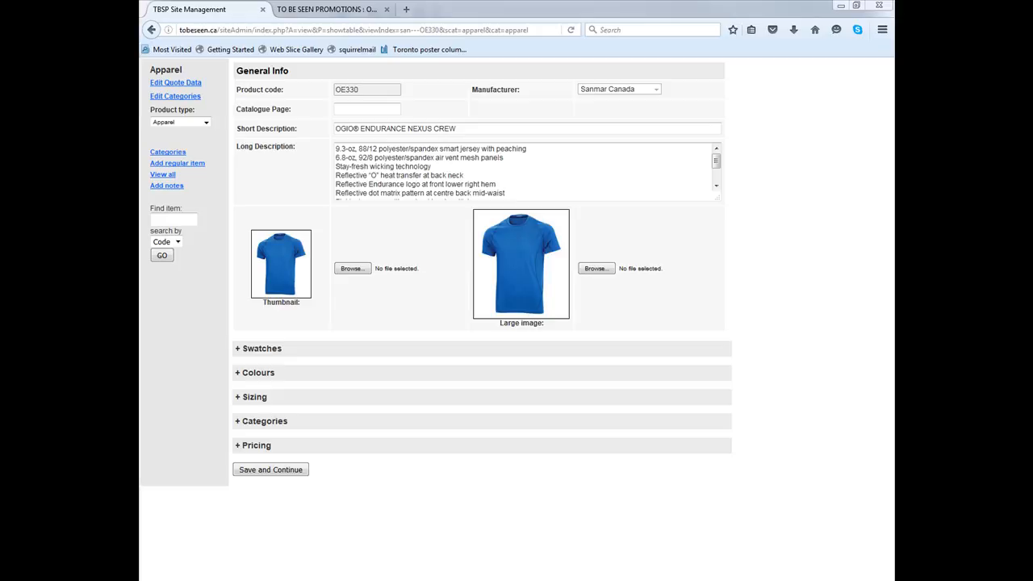
pyautogui.click(376, 109)
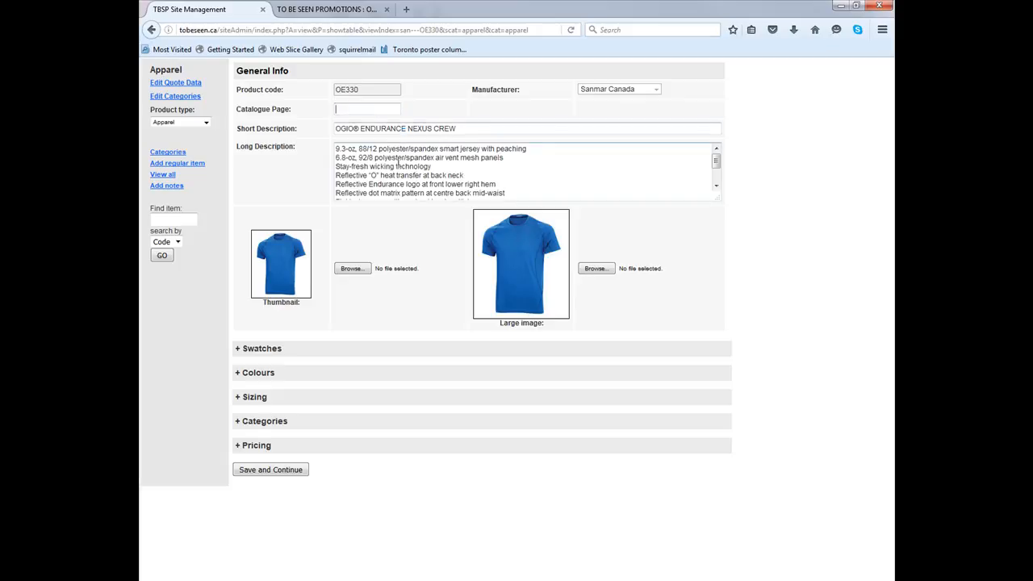
pyautogui.doubleClick(381, 91)
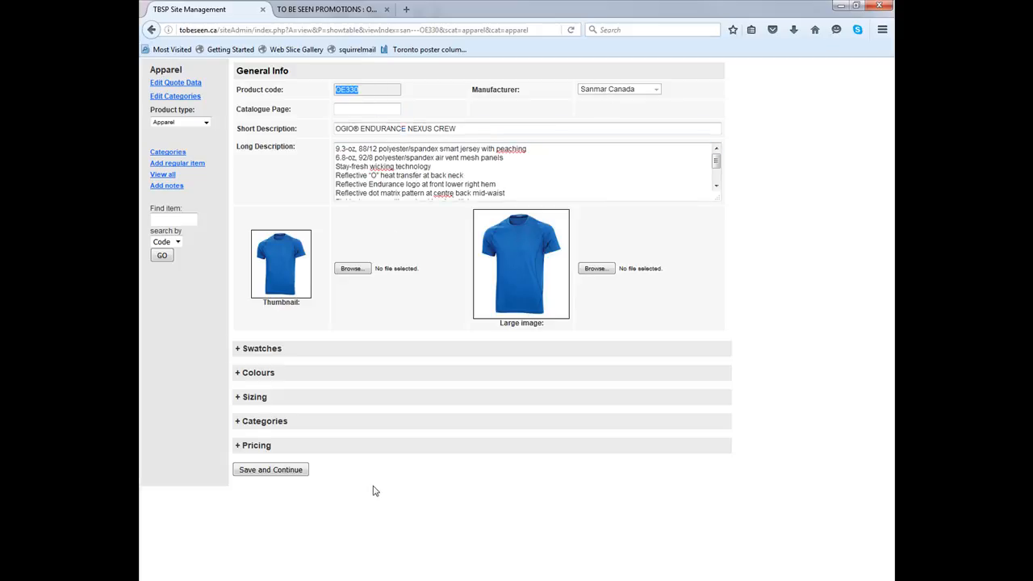
pyautogui.click(378, 99)
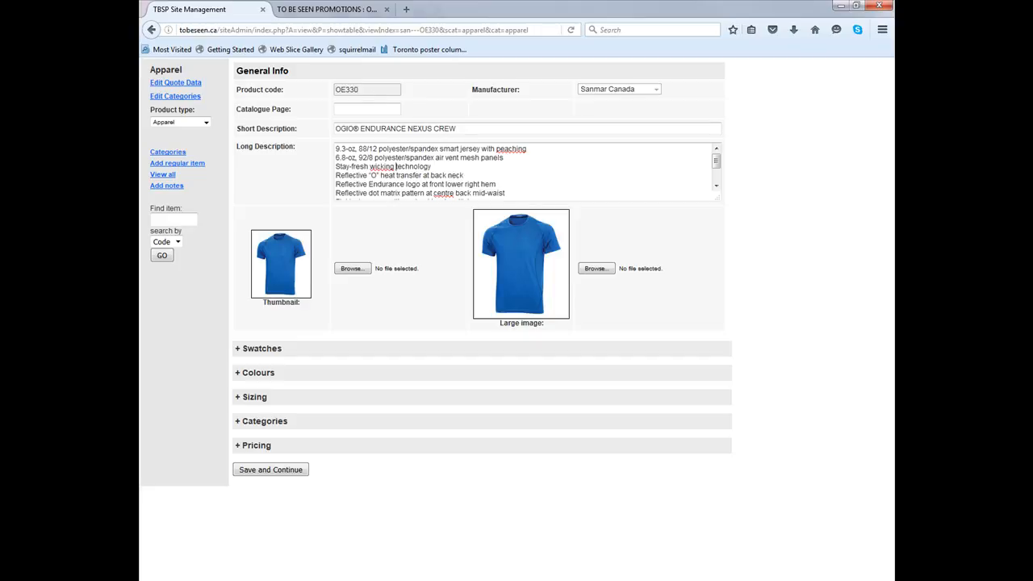